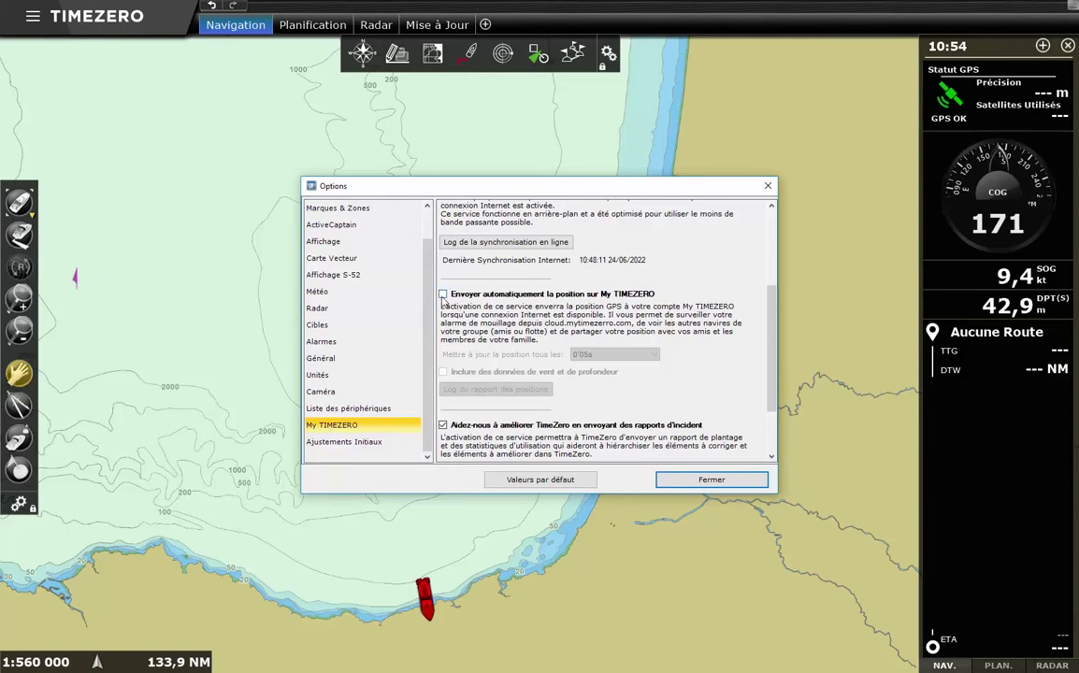
Enable automatic position reporting to My TIMEZERO every 0'05s, include wind and depth data, and close the options.
click(443, 295)
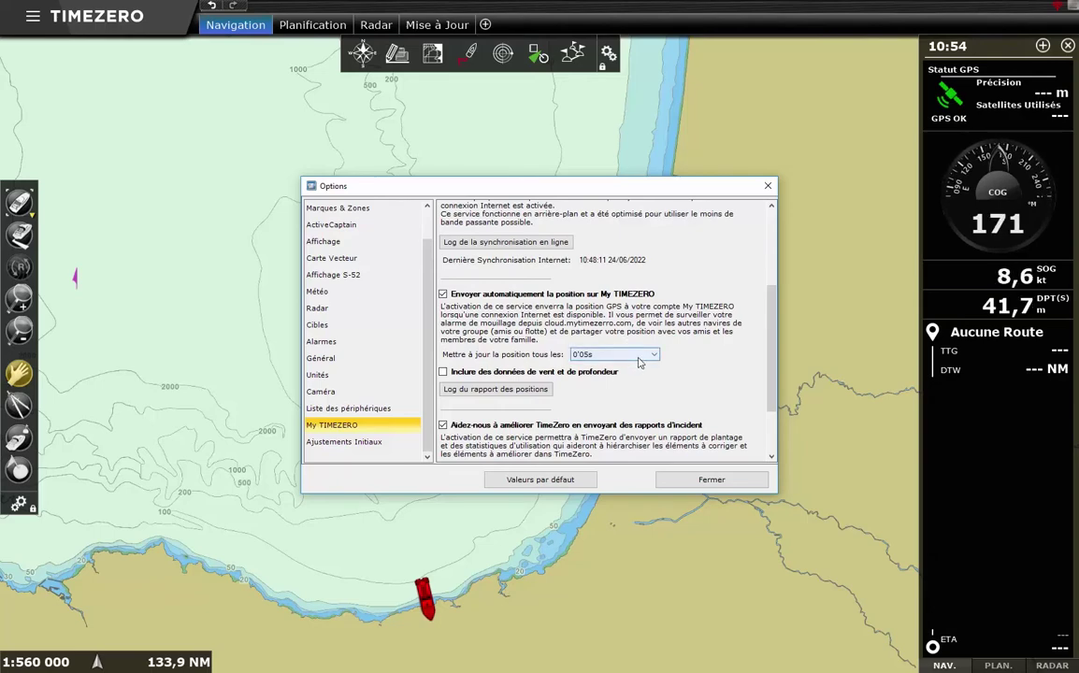
click(633, 355)
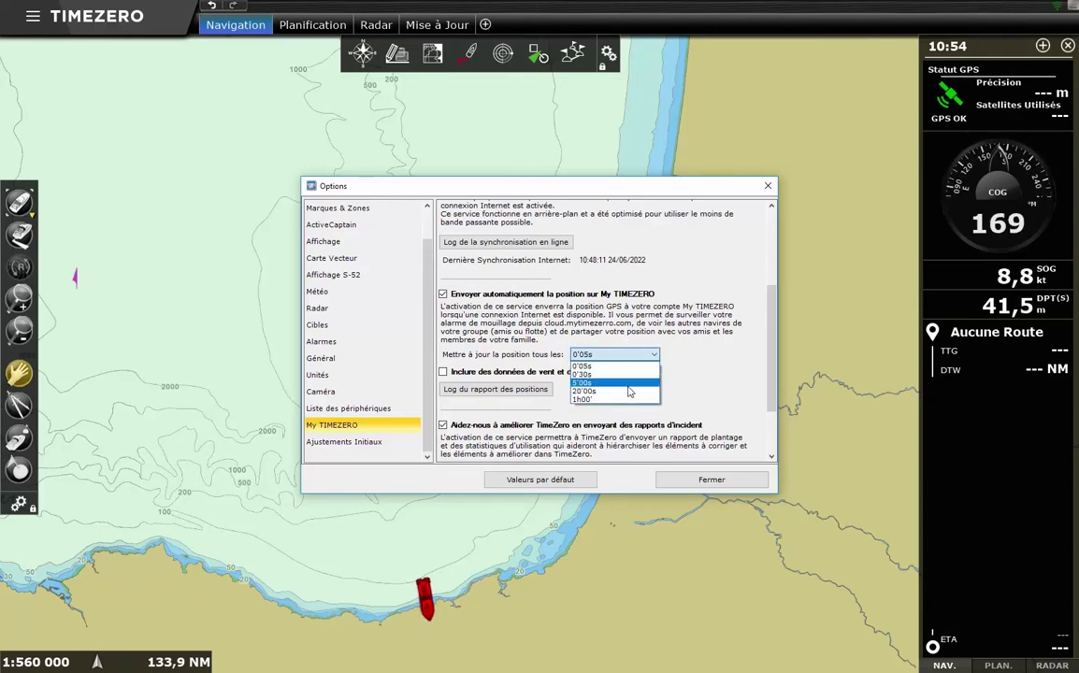
click(612, 367)
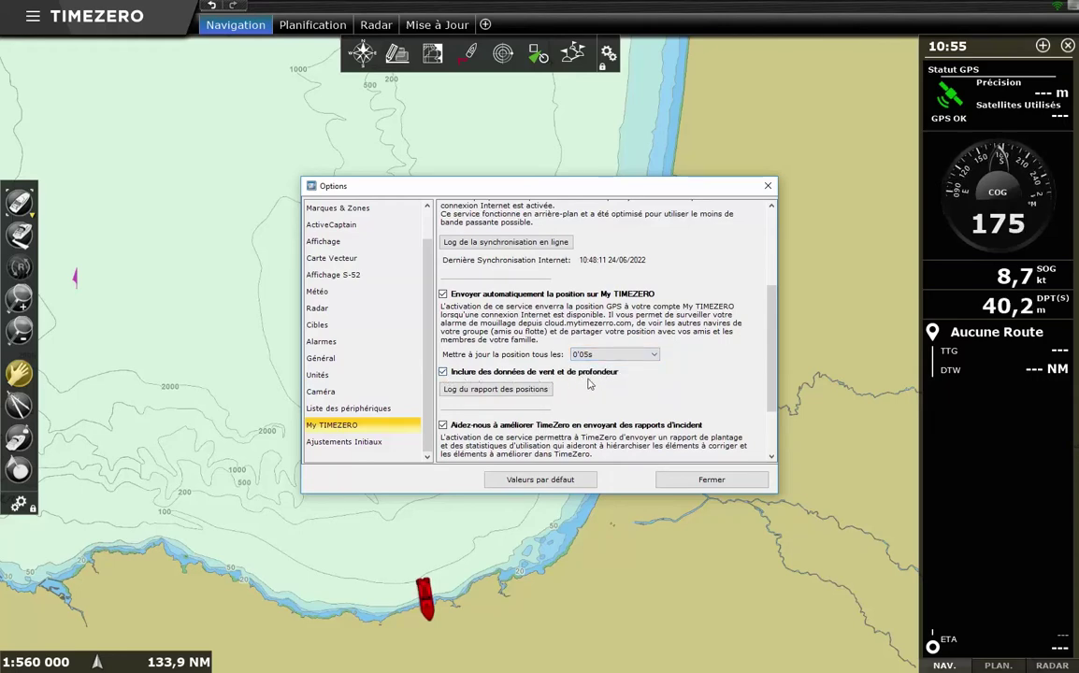
click(690, 483)
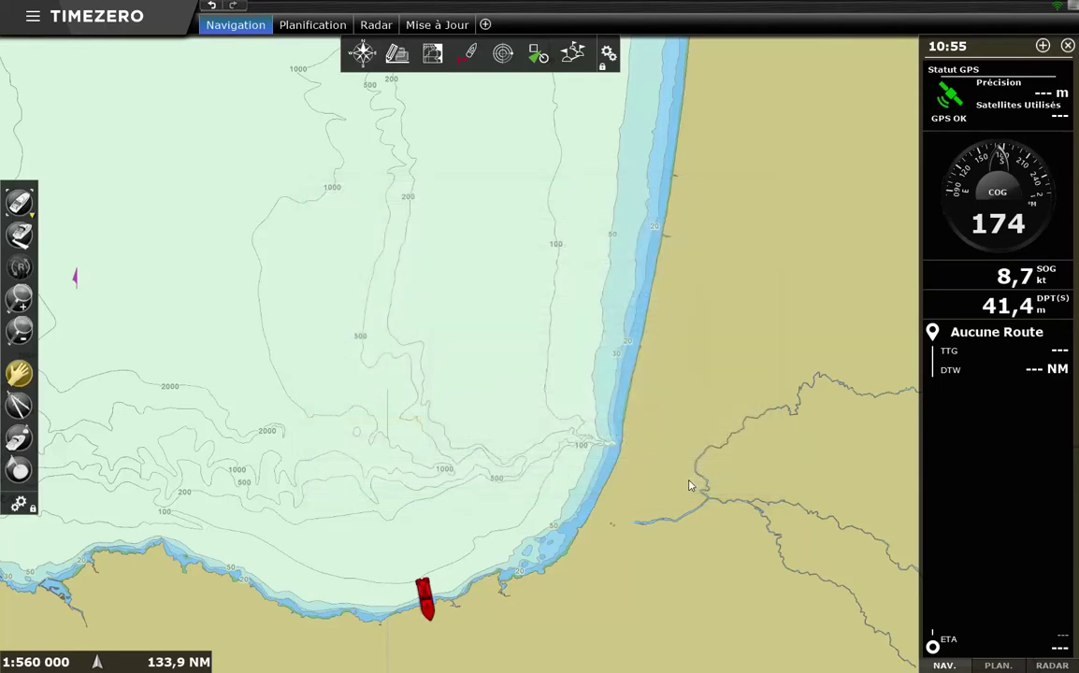
Display the fleet targets on the chart and view the details of the Tzt2 TC vessel.
click(537, 56)
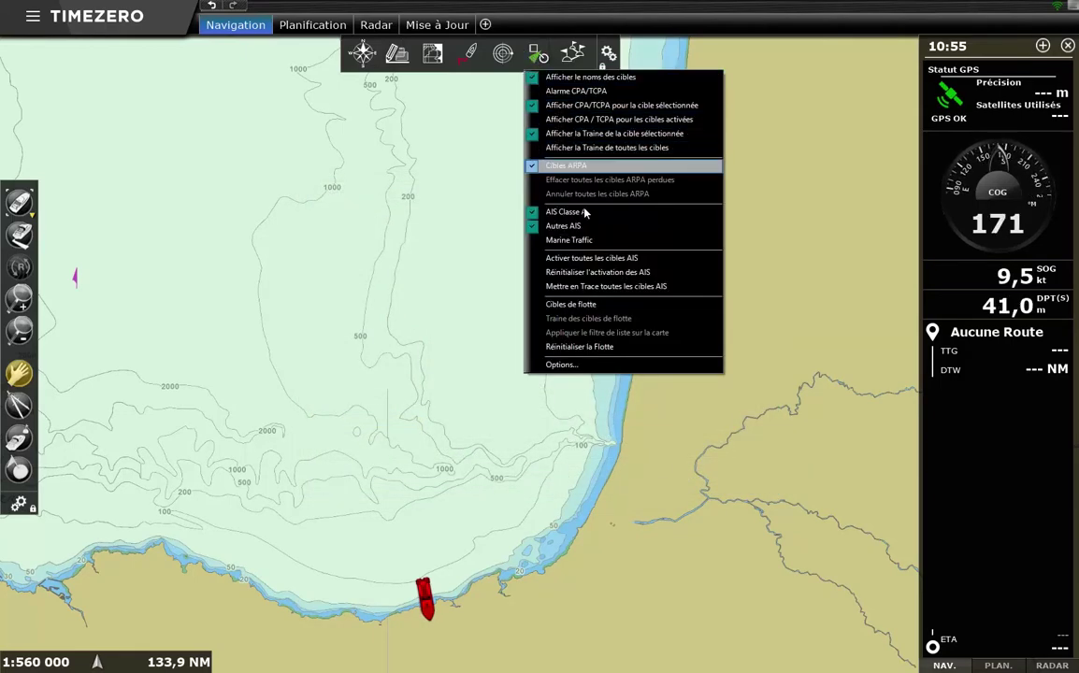
click(601, 307)
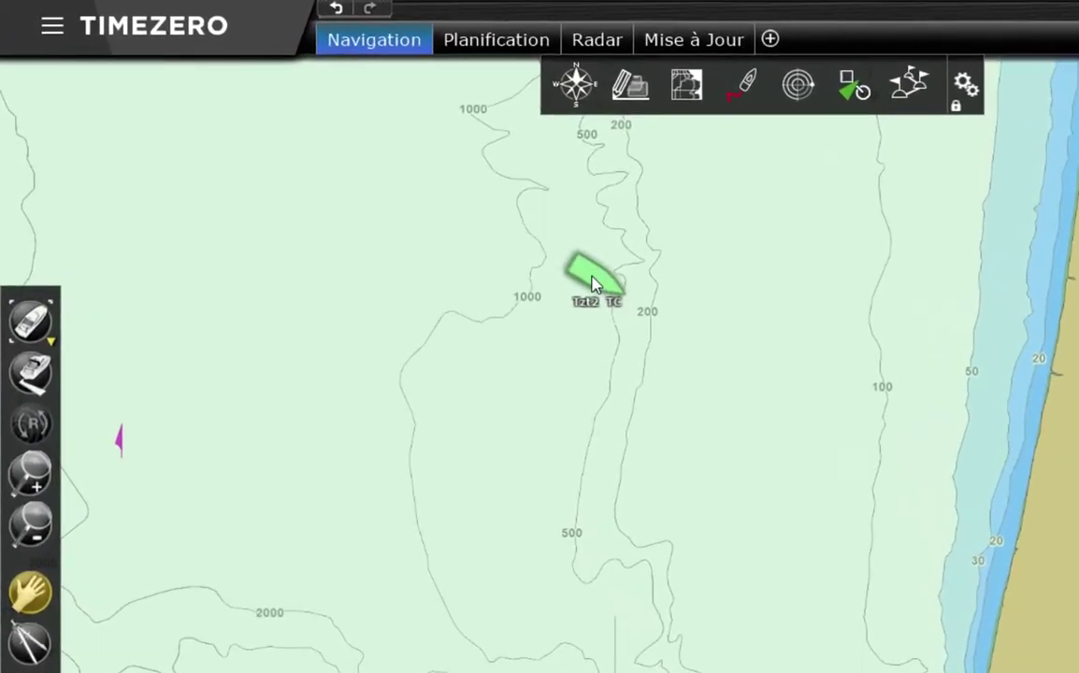
mouse_move(587, 280)
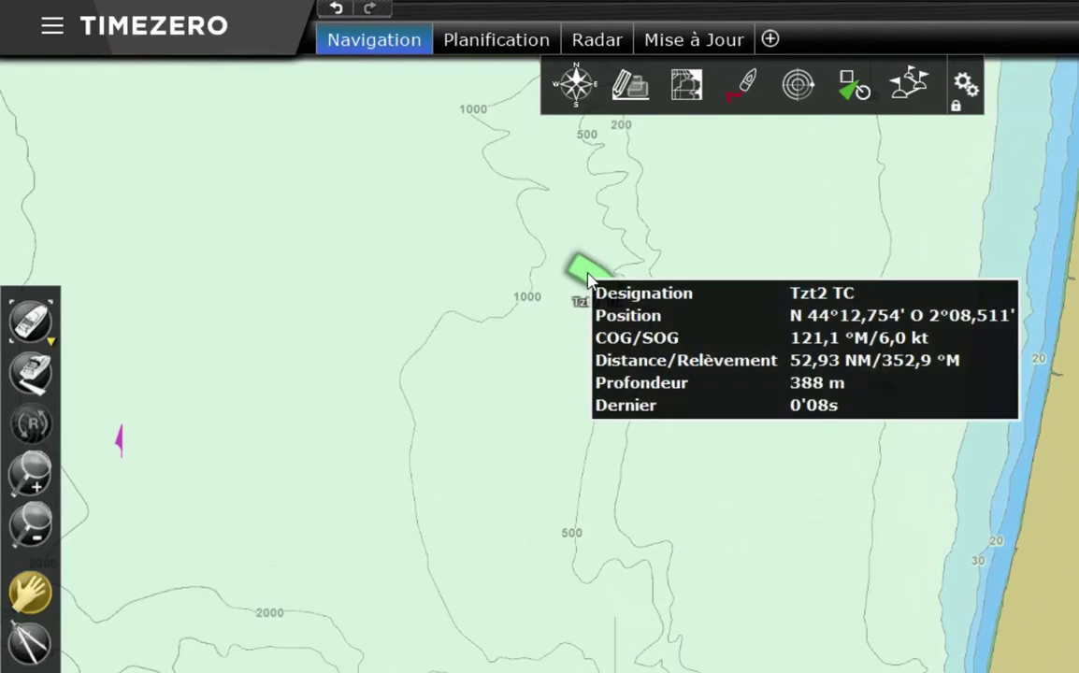
Set the target colour of the Tzt2 TC vessel to blue and display its track.
right_click(587, 280)
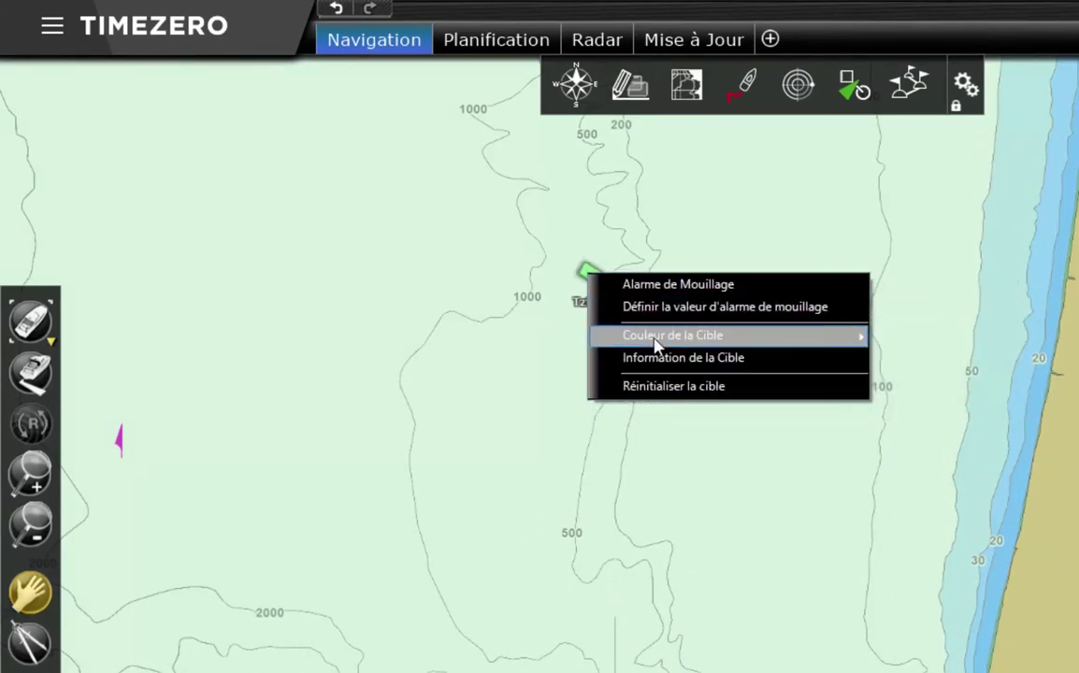
mouse_move(662, 339)
click(964, 386)
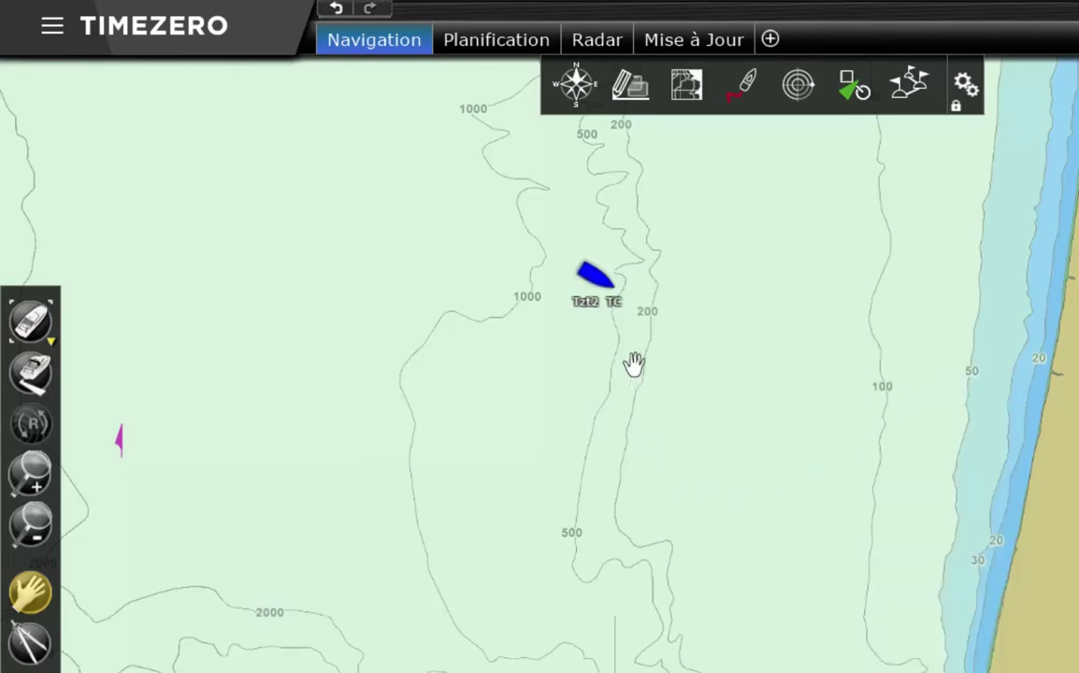
click(590, 276)
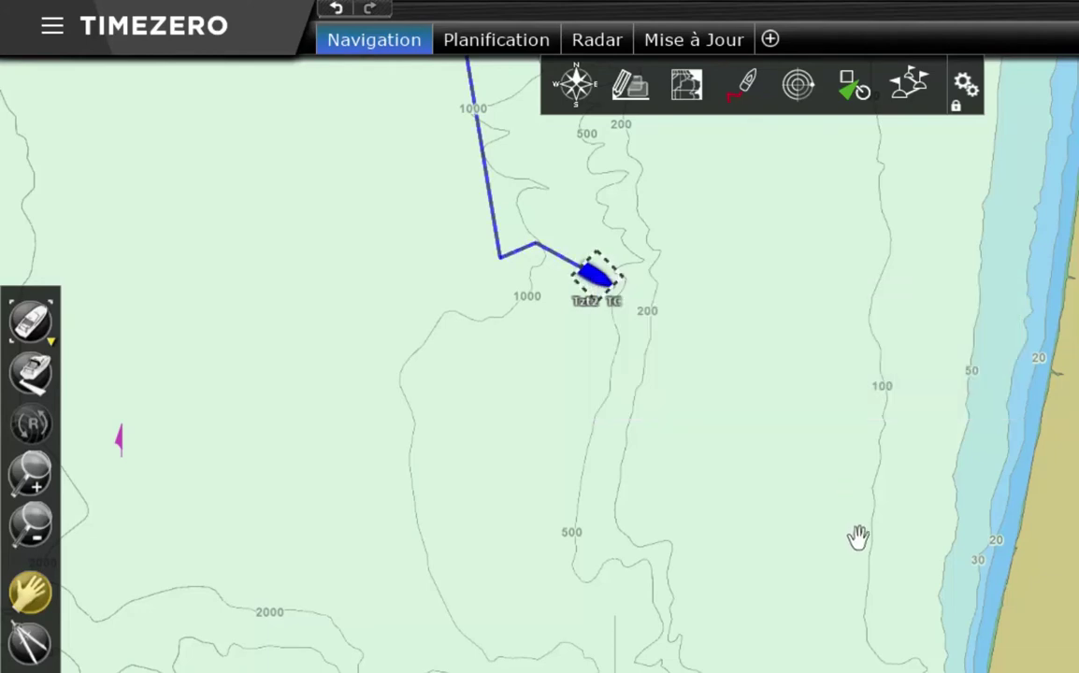
Examine the tracks and target details of the Demo and Demo4 vessels along the coast.
scroll(687, 607, down, 5)
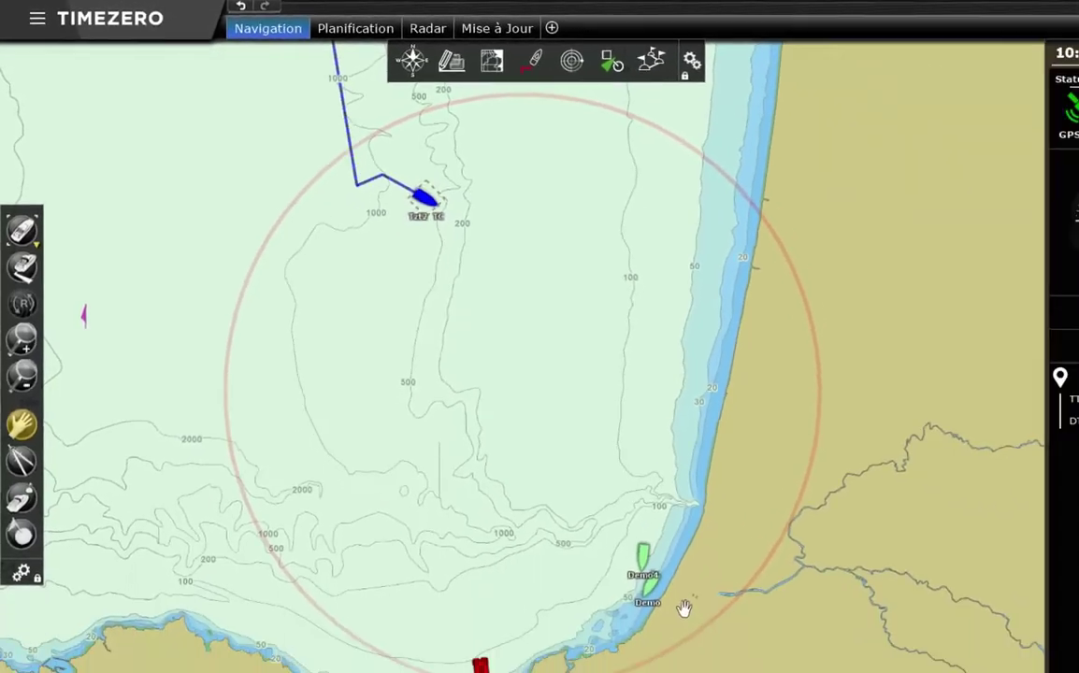
scroll(589, 517, up, 2)
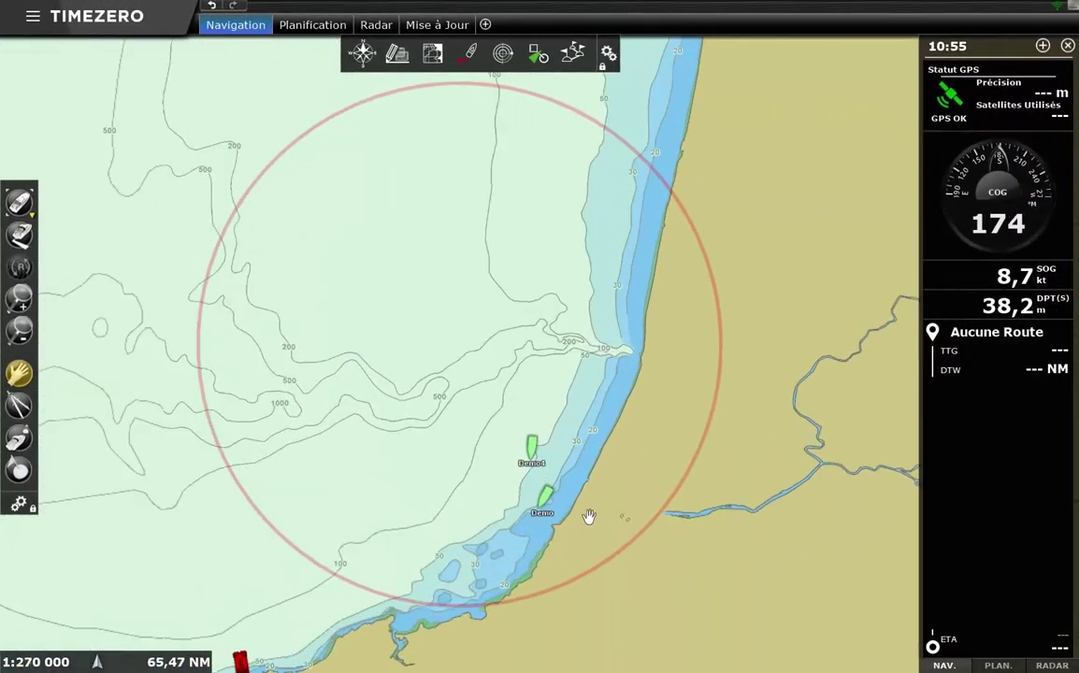
scroll(589, 517, up, 1)
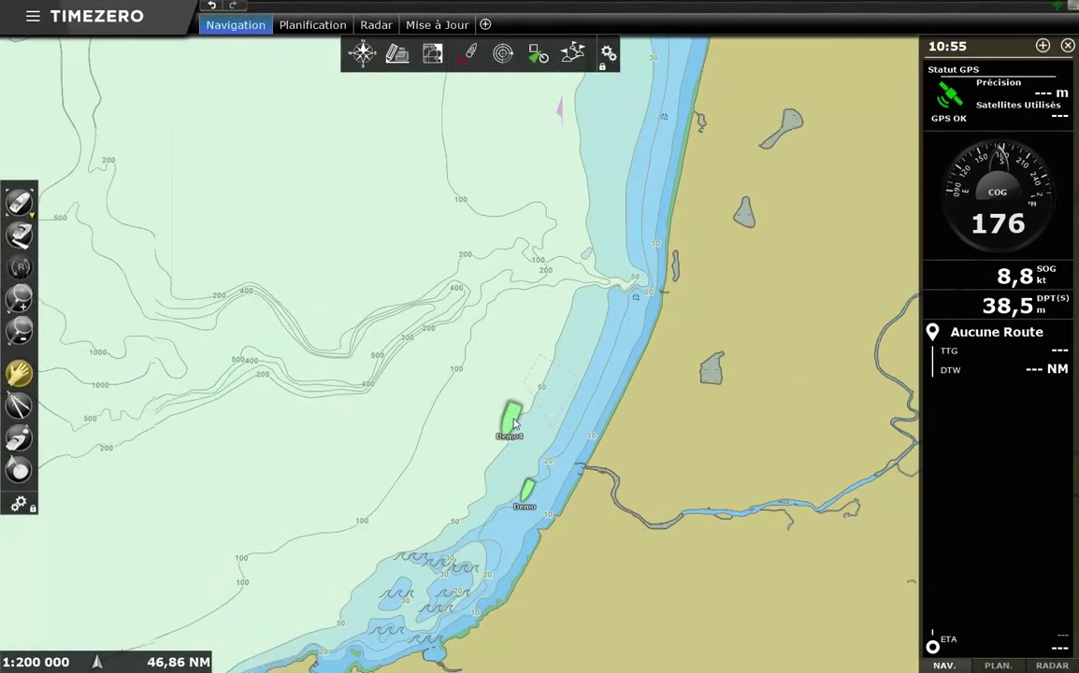
mouse_move(511, 420)
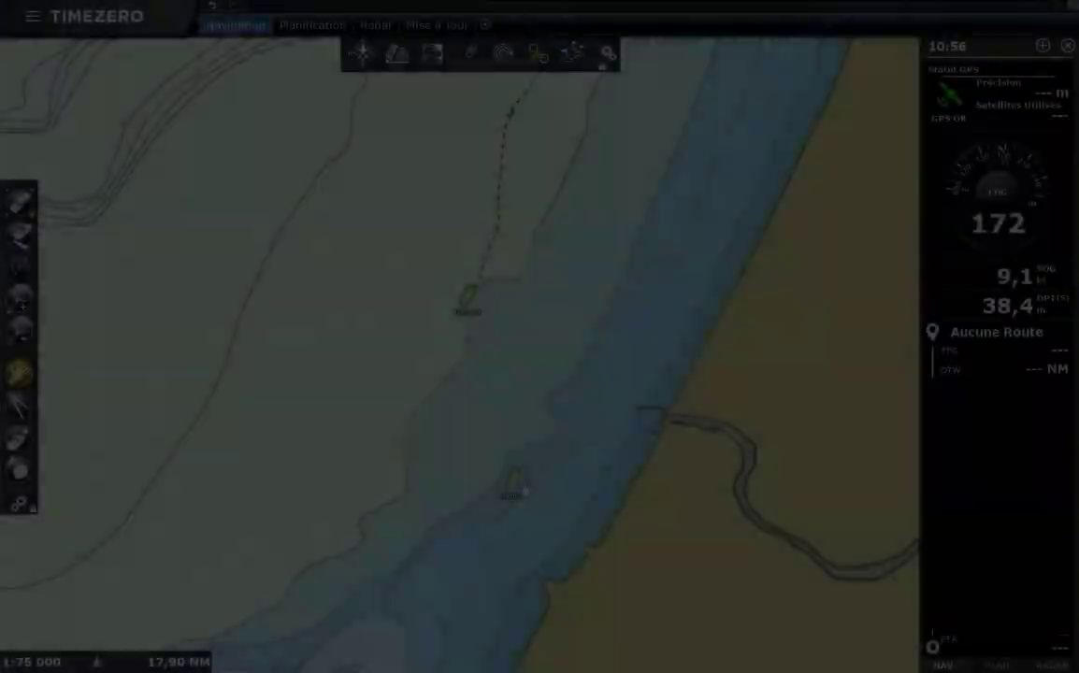
scroll(524, 489, up, 3)
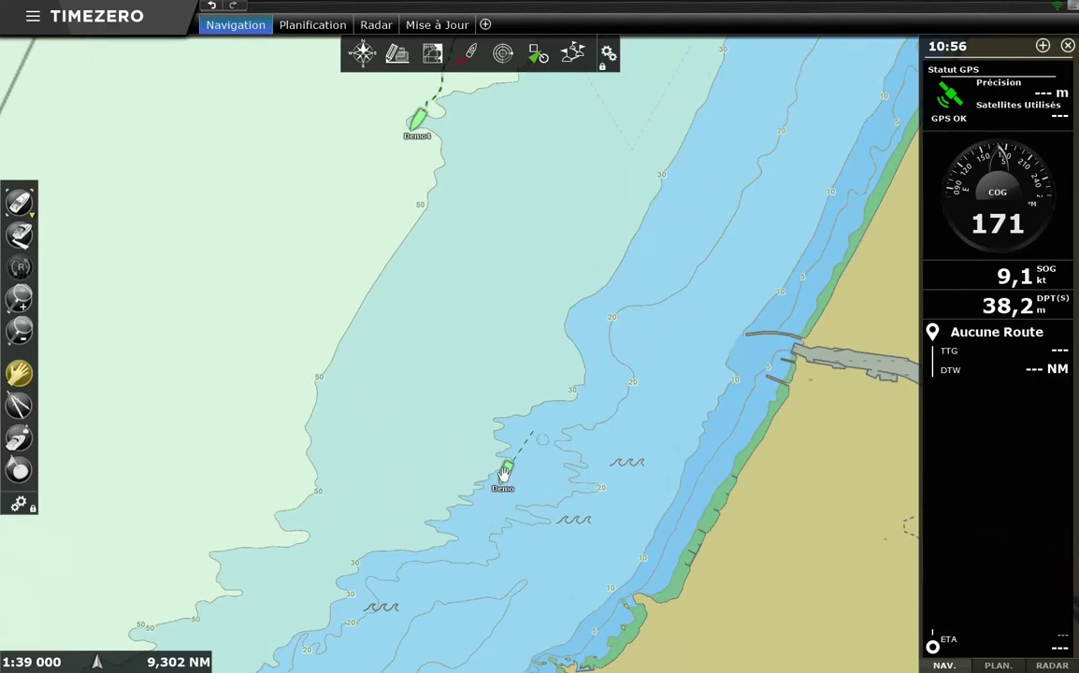
click(503, 474)
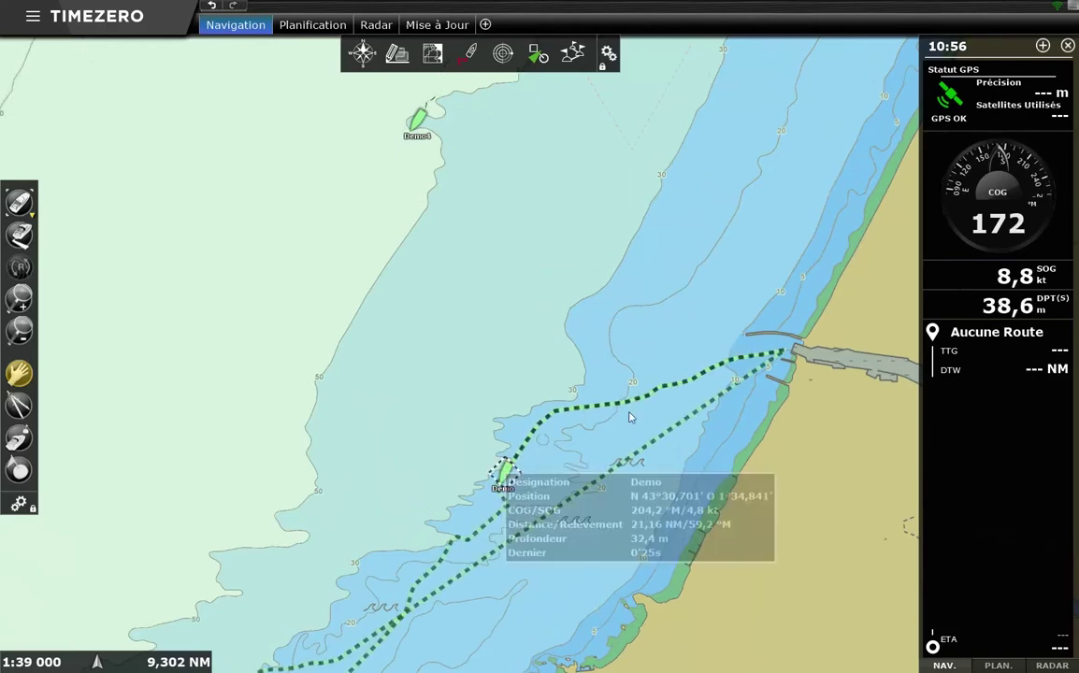
drag(560, 200, 513, 414)
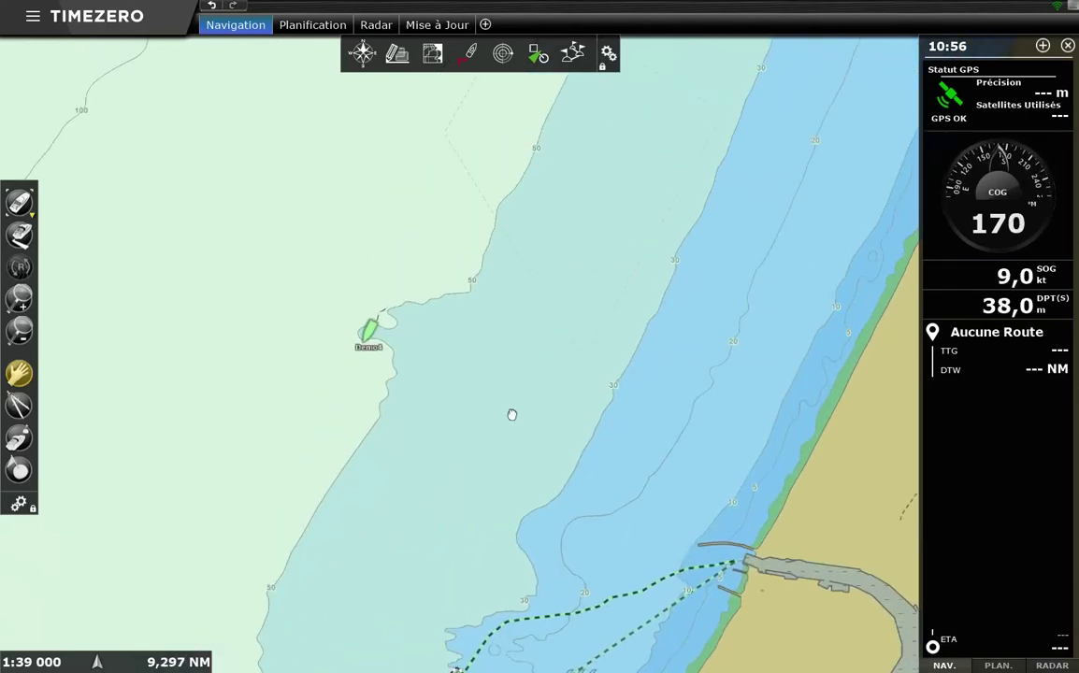
click(370, 337)
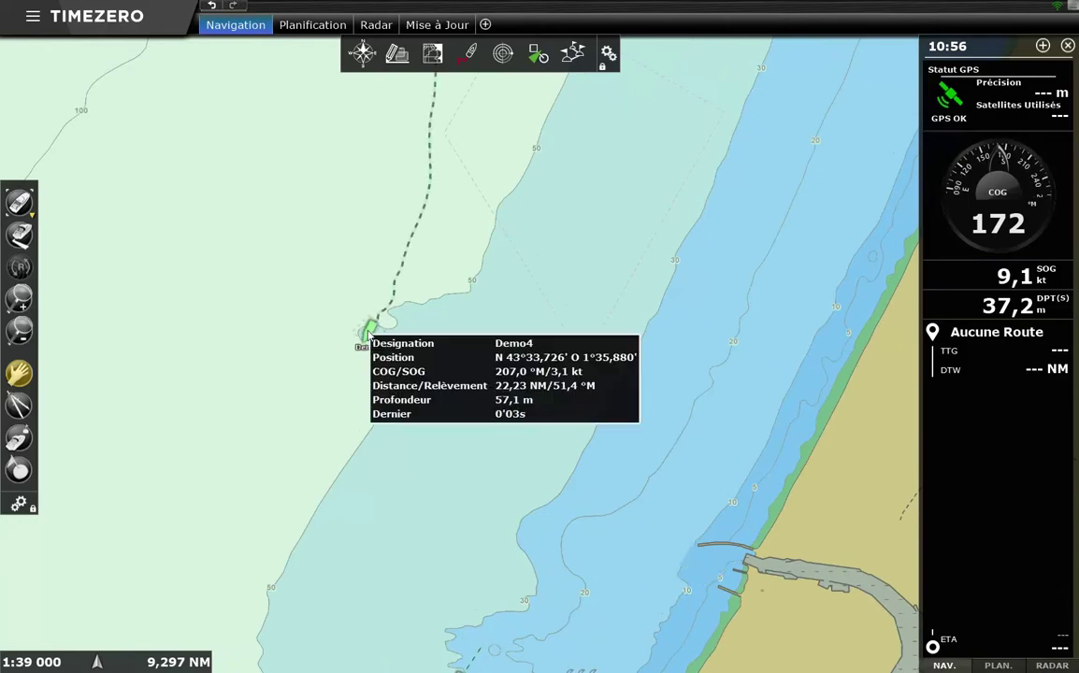
scroll(522, 245, down, 1)
scroll(561, 247, down, 3)
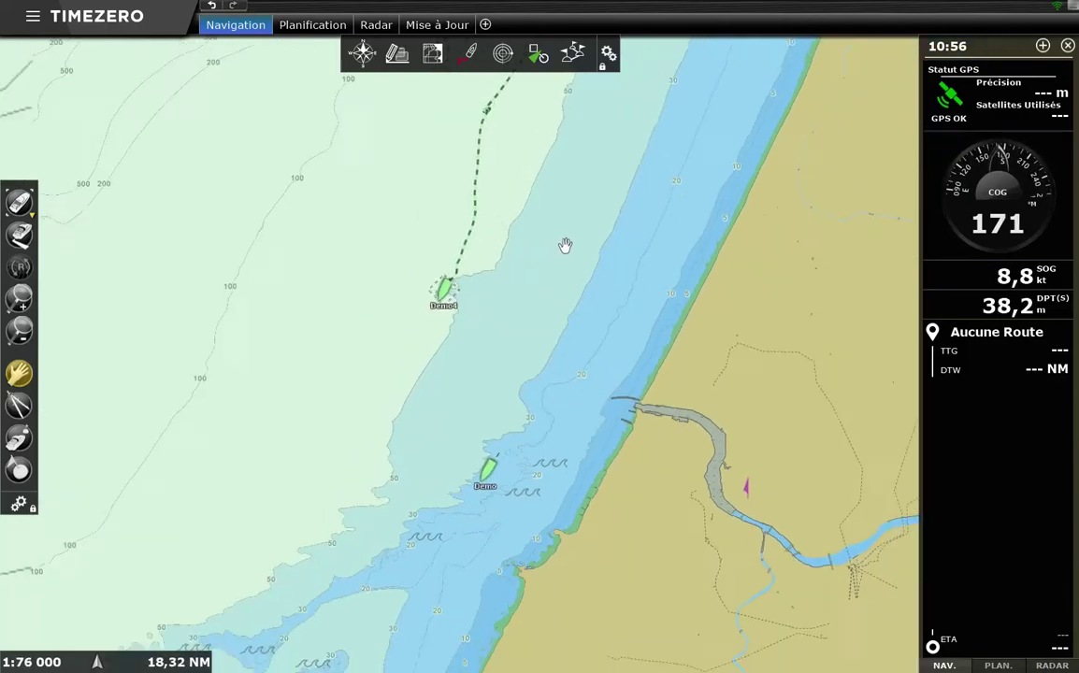
drag(606, 308, 603, 366)
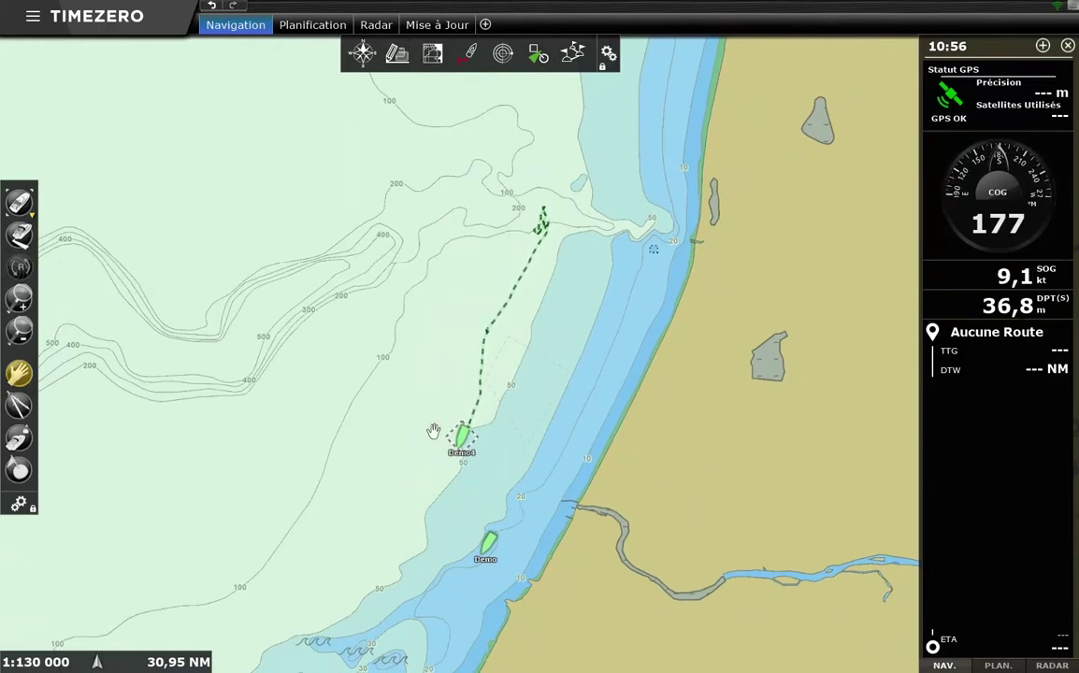
In the planning workspace, move the timeline to 10:29 today to replay the fleet's past positions.
click(313, 27)
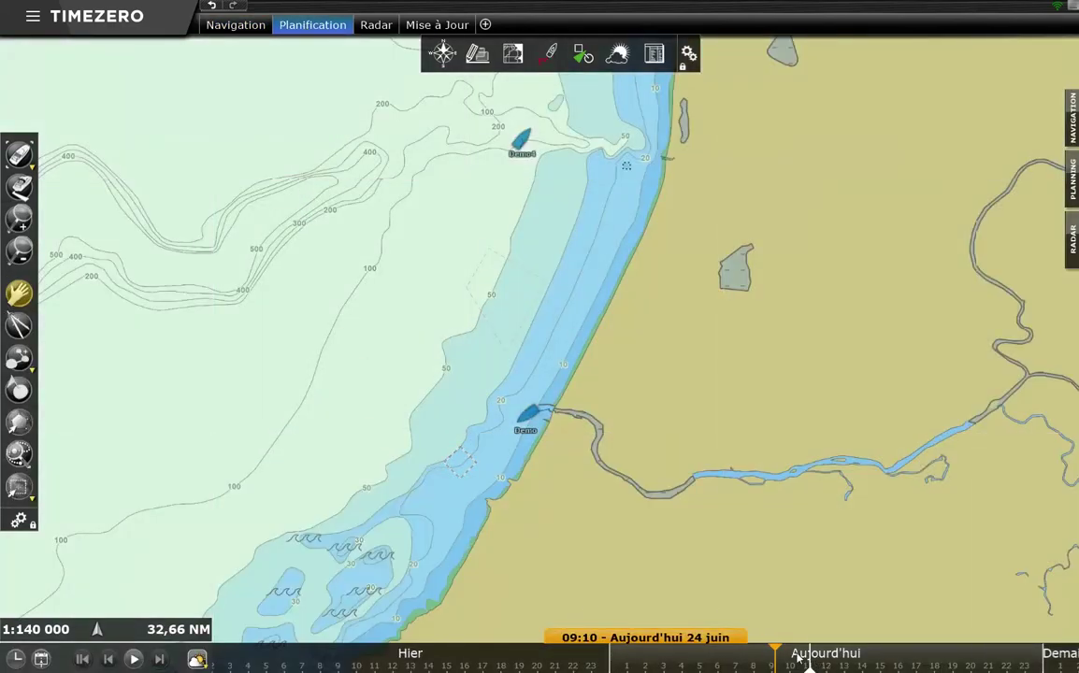
drag(777, 652, 801, 665)
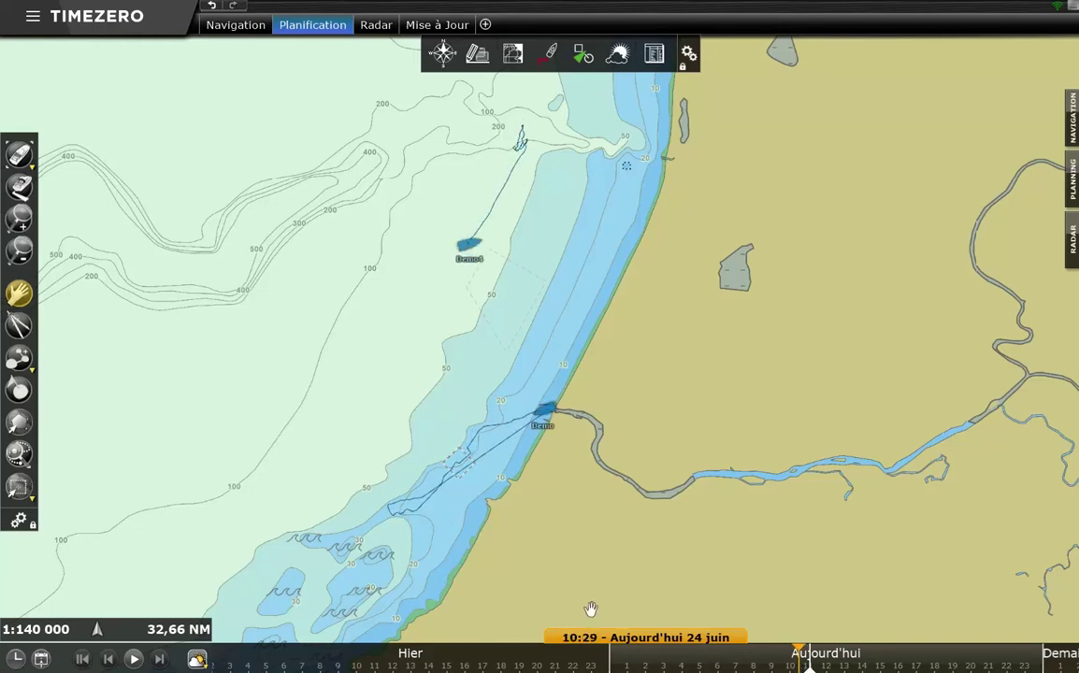
Open the fleet list with the Distance column placed after Nom du bateau and sort it by decreasing distance.
click(657, 58)
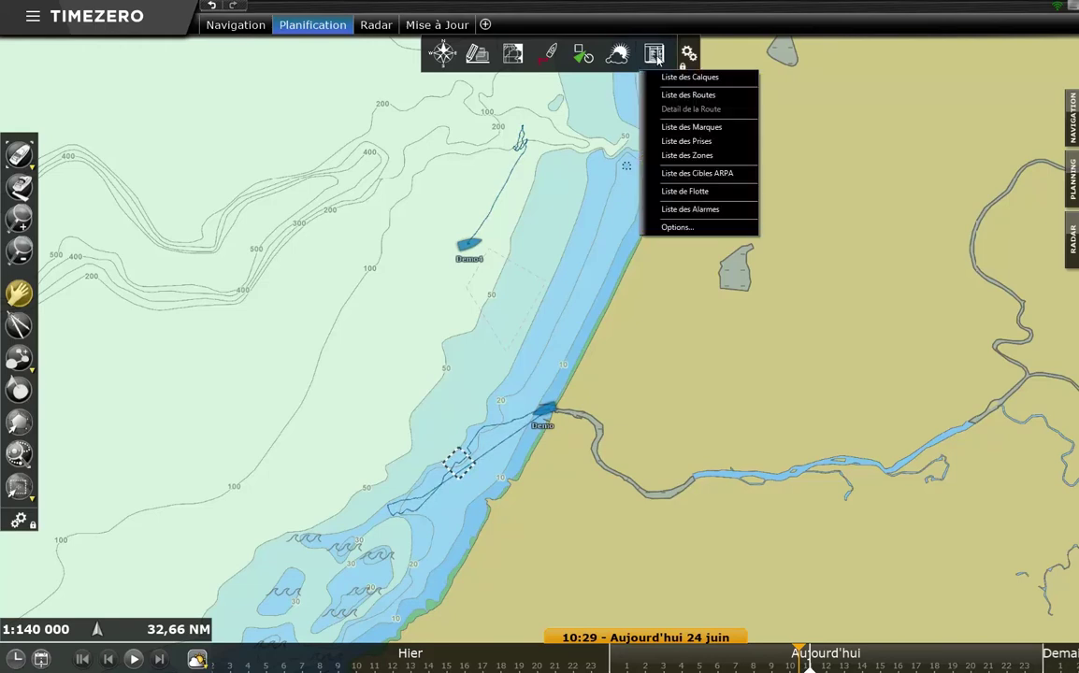
click(697, 192)
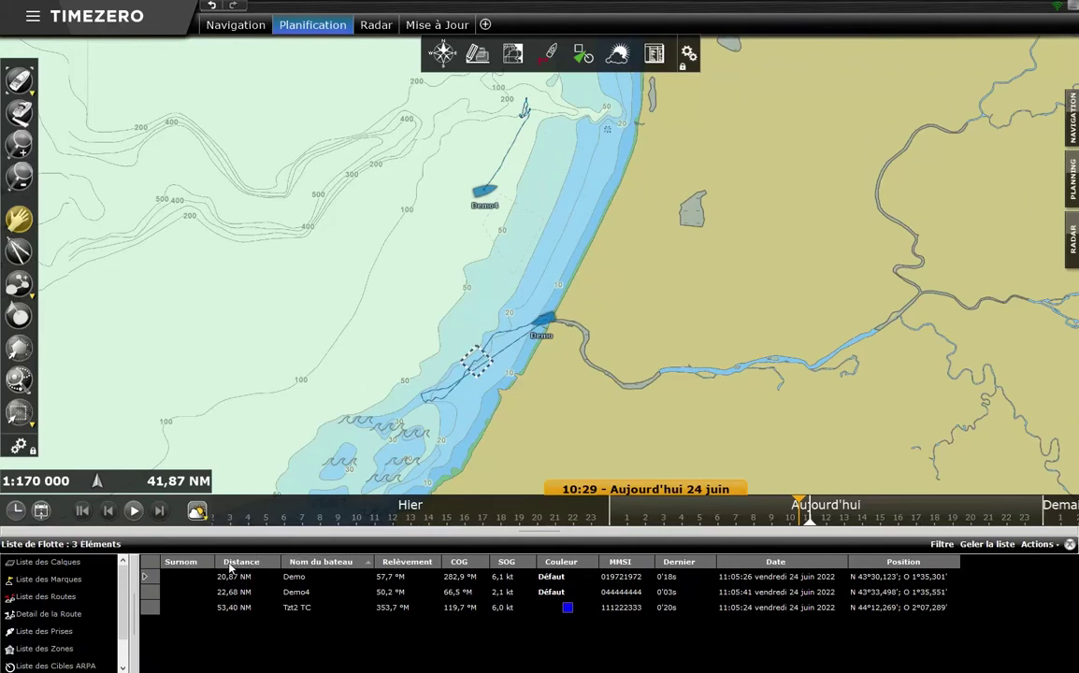
drag(230, 567, 233, 577)
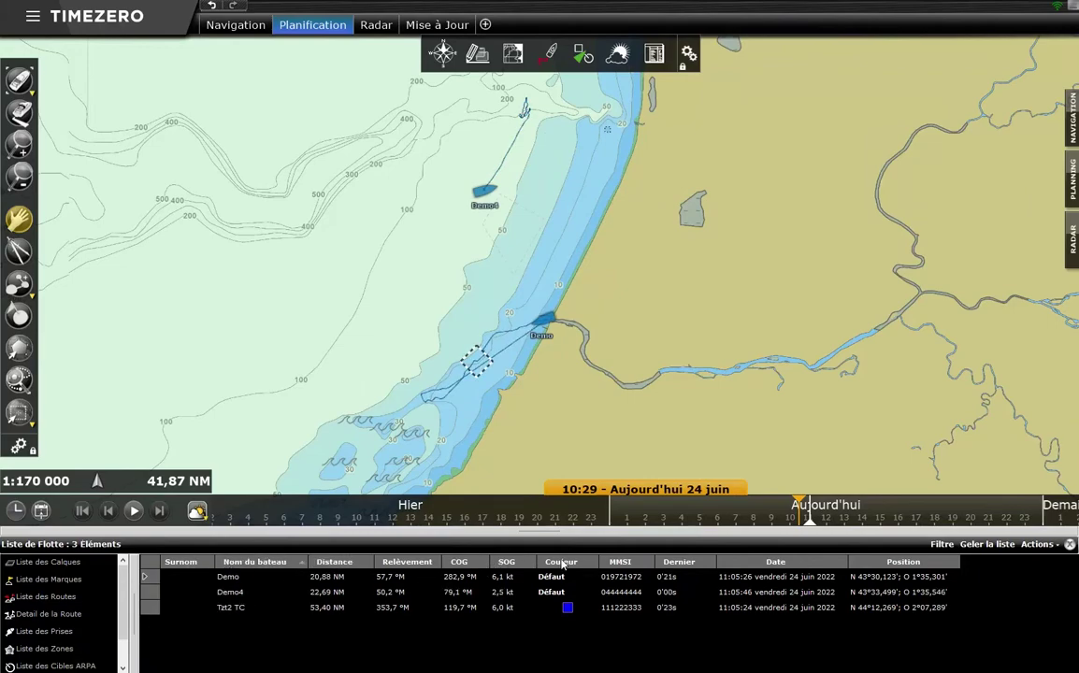
click(350, 563)
click(344, 562)
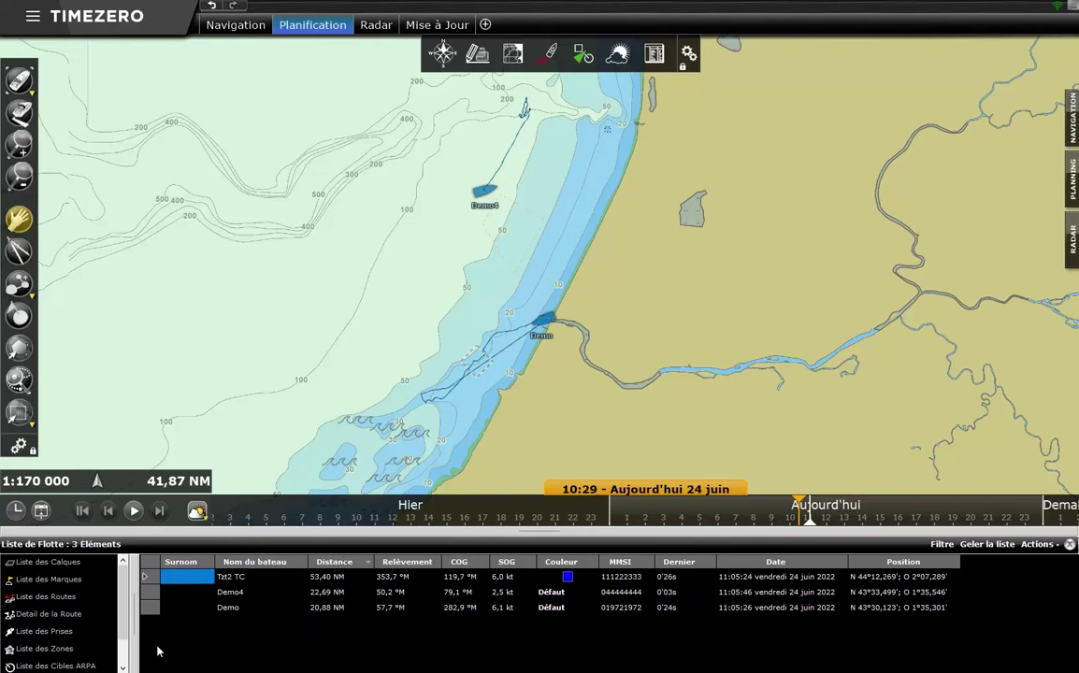
Centre the chart on the Demo, Demo4 and Tzt2 TC vessels in turn from the fleet list, ending on Demo4.
click(151, 608)
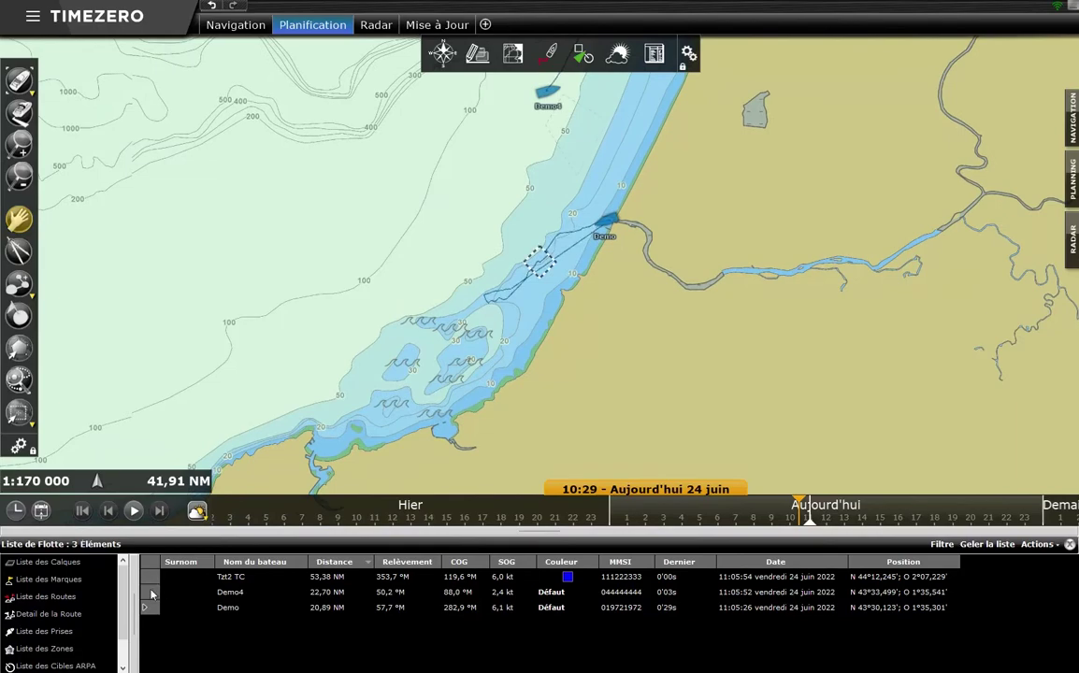
click(153, 593)
click(153, 578)
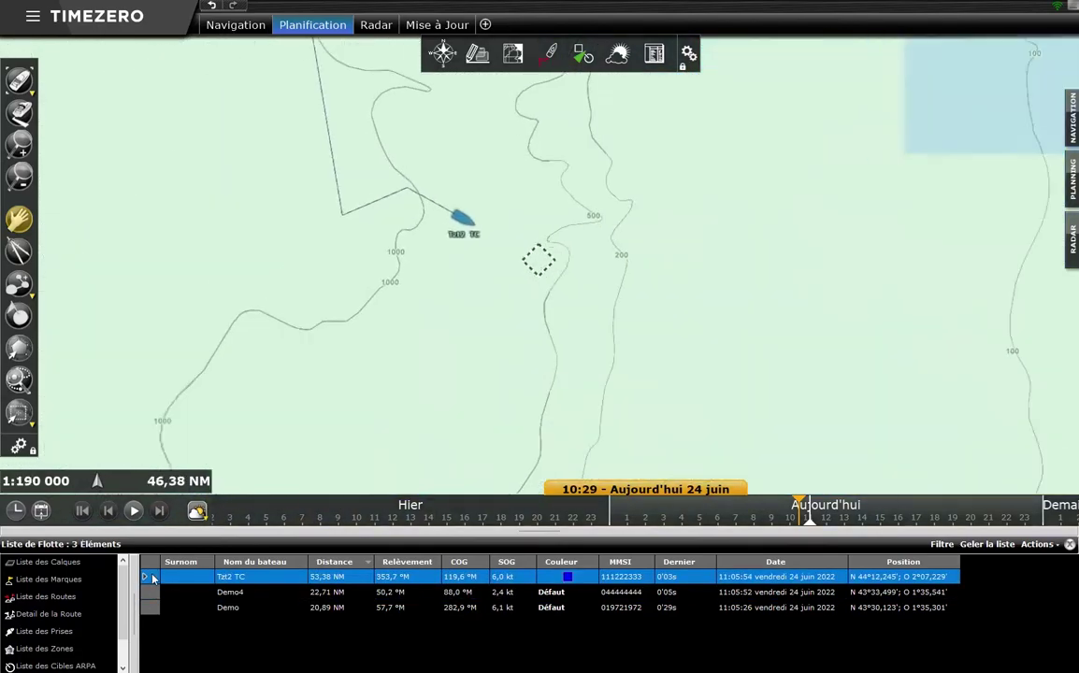
click(149, 593)
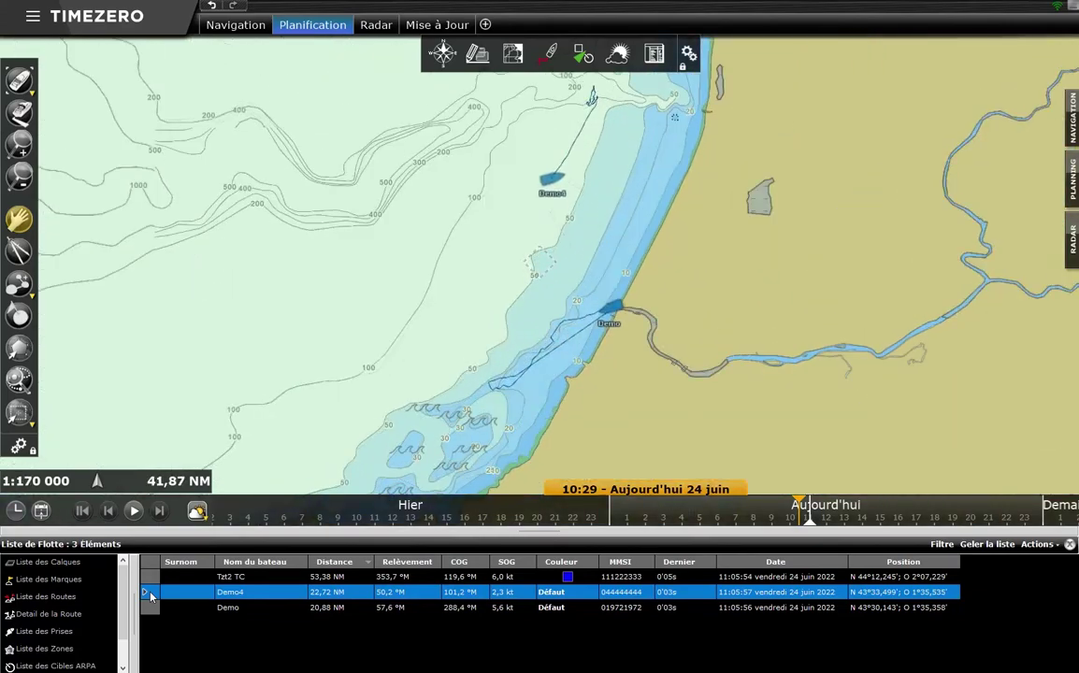
Give the Demo4 vessel the nickname Bateau1 in the fleet list.
click(197, 598)
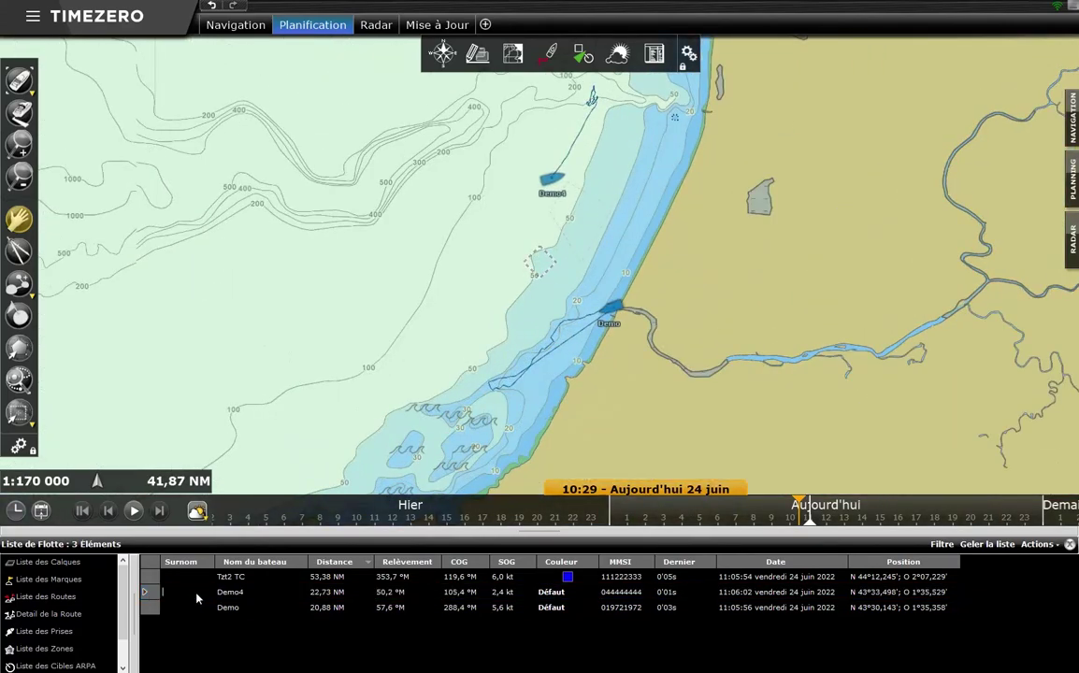
text(Bateau1)
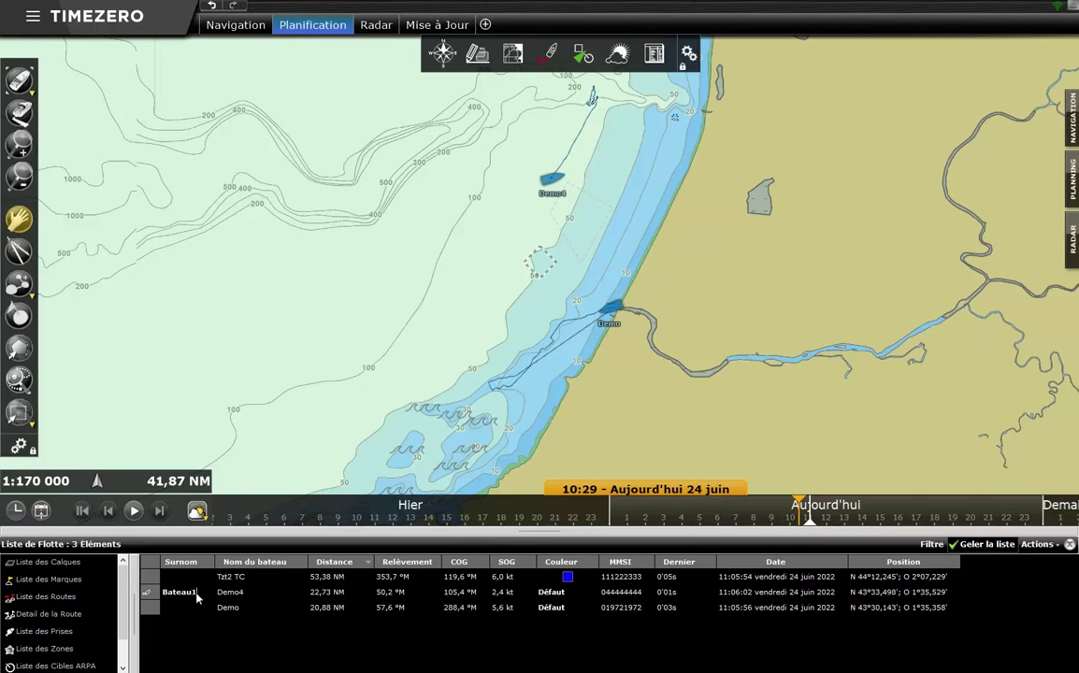
key(Return)
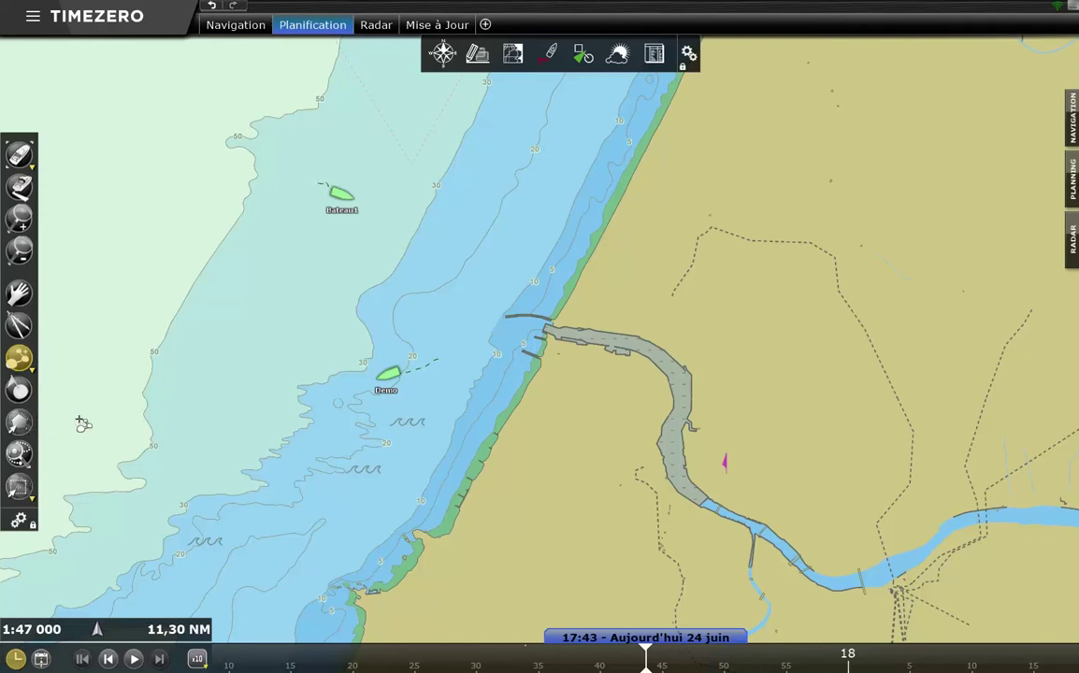
Create a parallel-line search pattern with 500 m spacing in the water between Bateau1 and the harbour entrance.
click(19, 360)
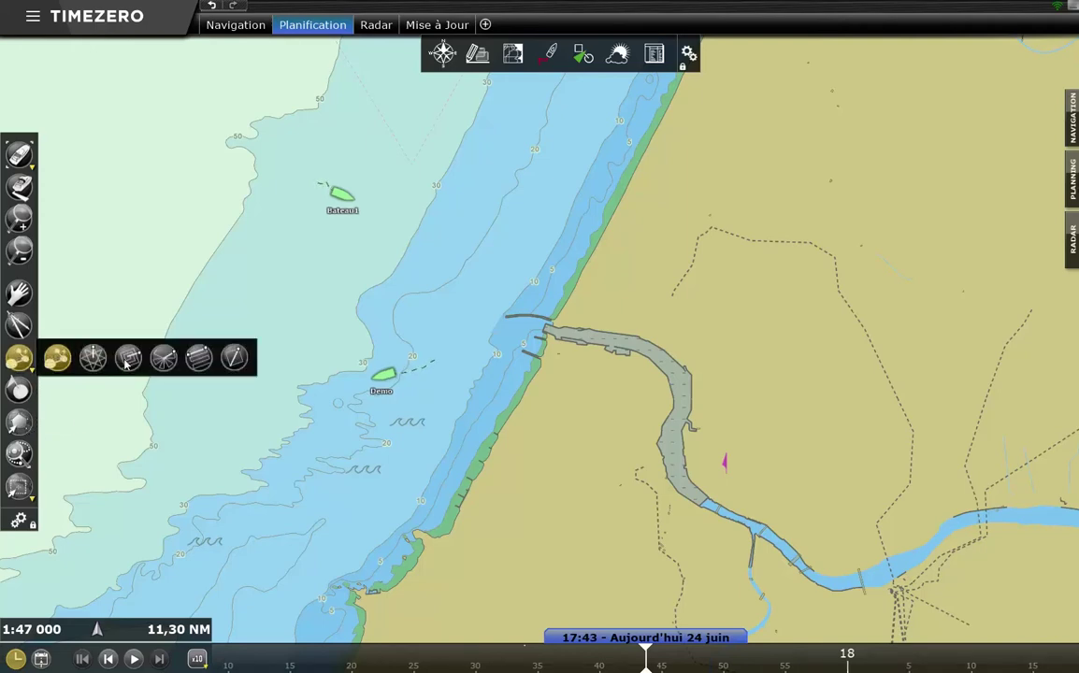
click(198, 359)
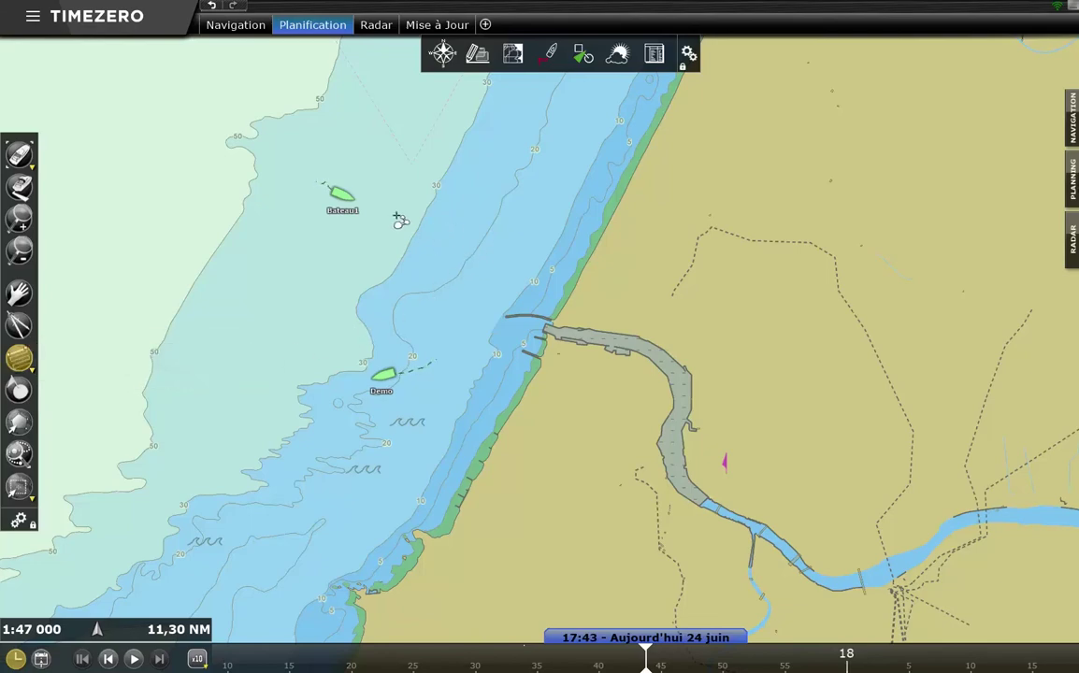
click(401, 217)
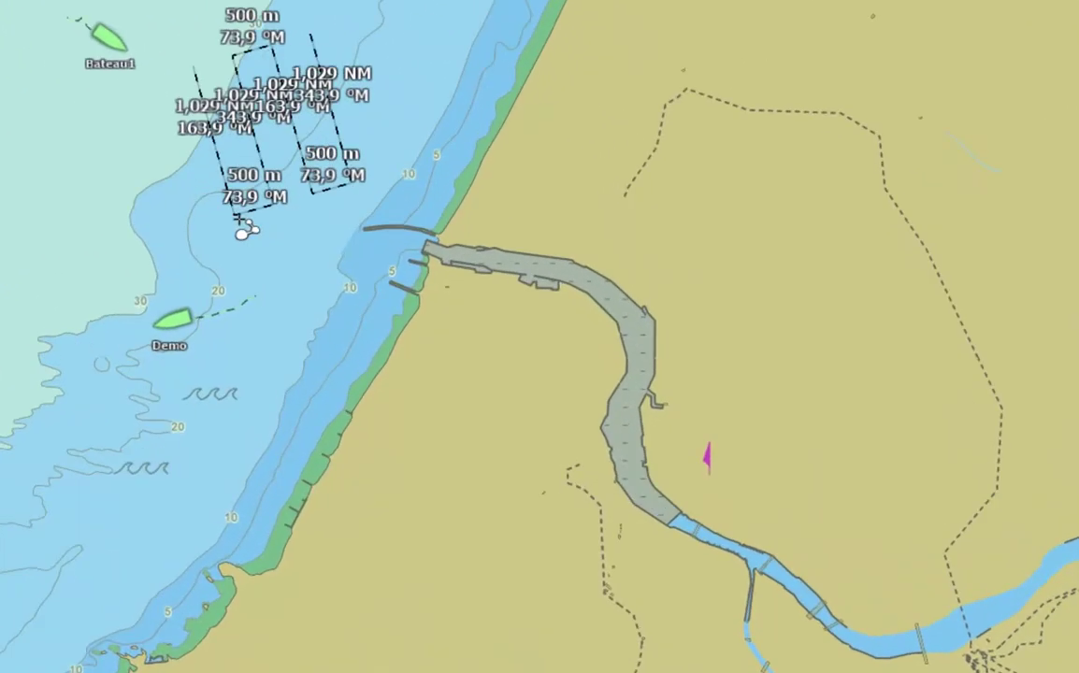
click(233, 241)
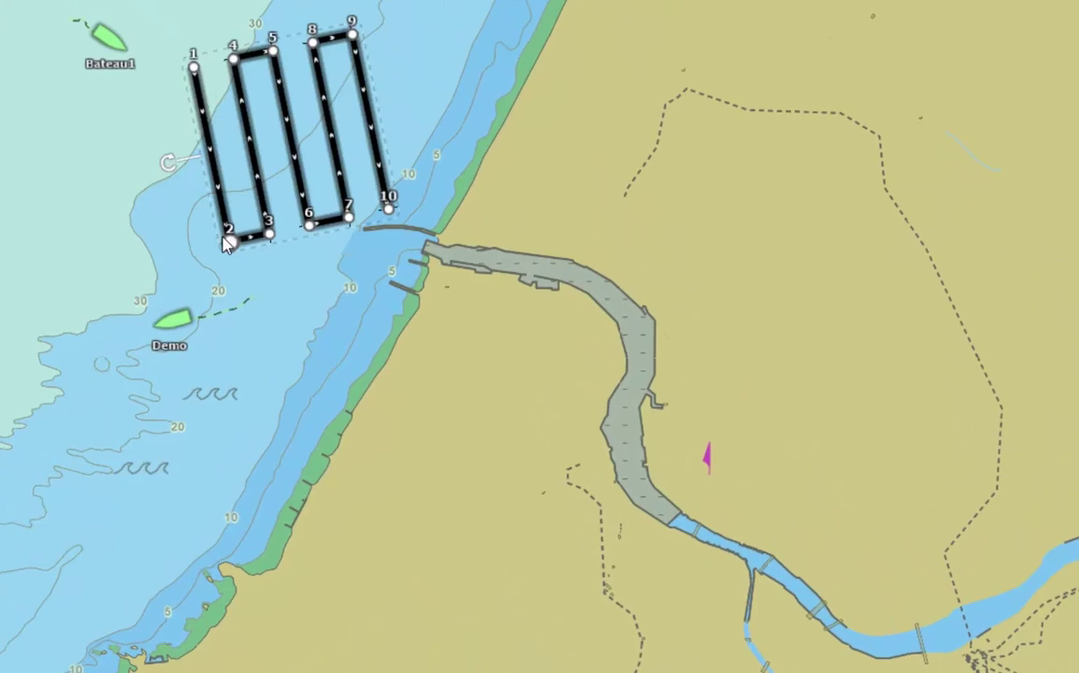
Send the search pattern route to the Bateau1 vessel.
right_click(256, 145)
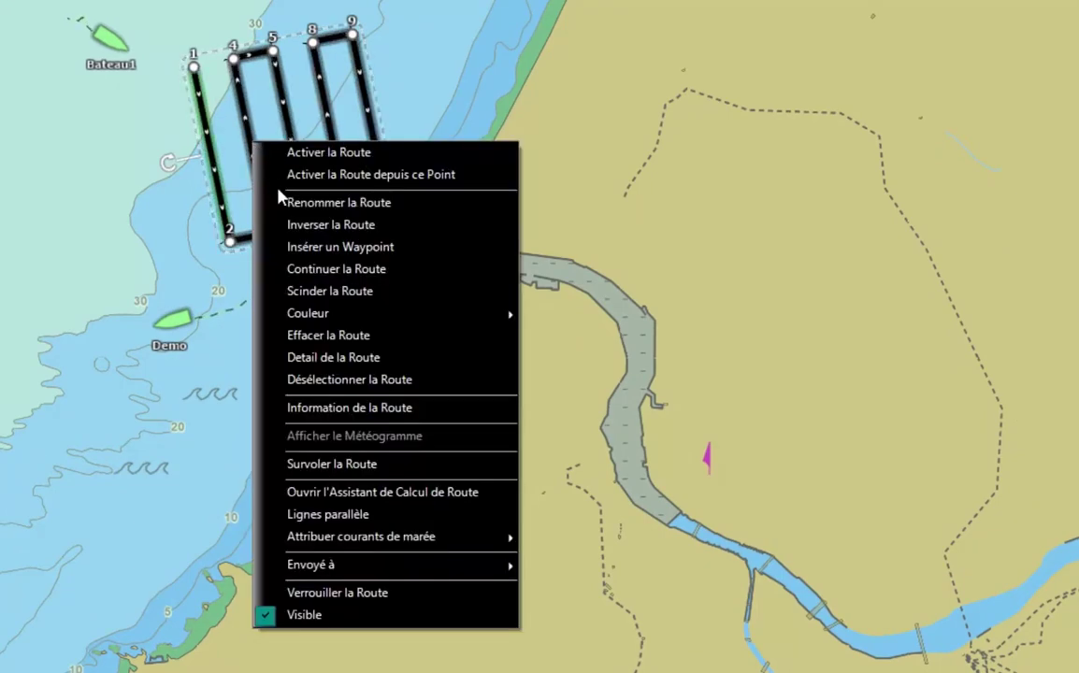
mouse_move(434, 568)
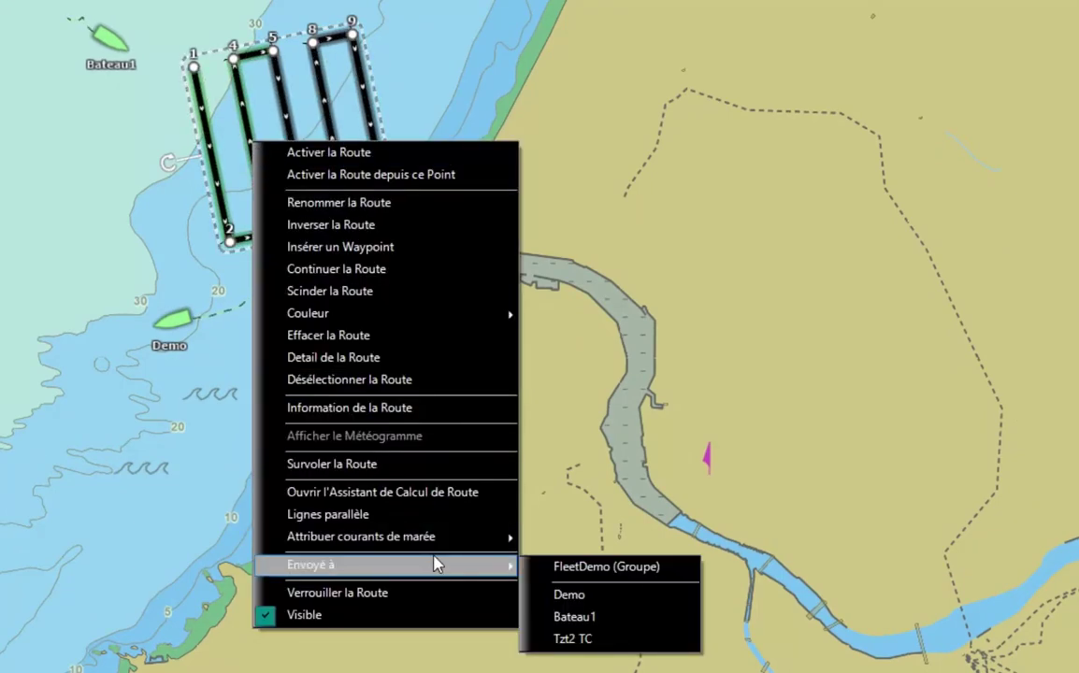
click(621, 626)
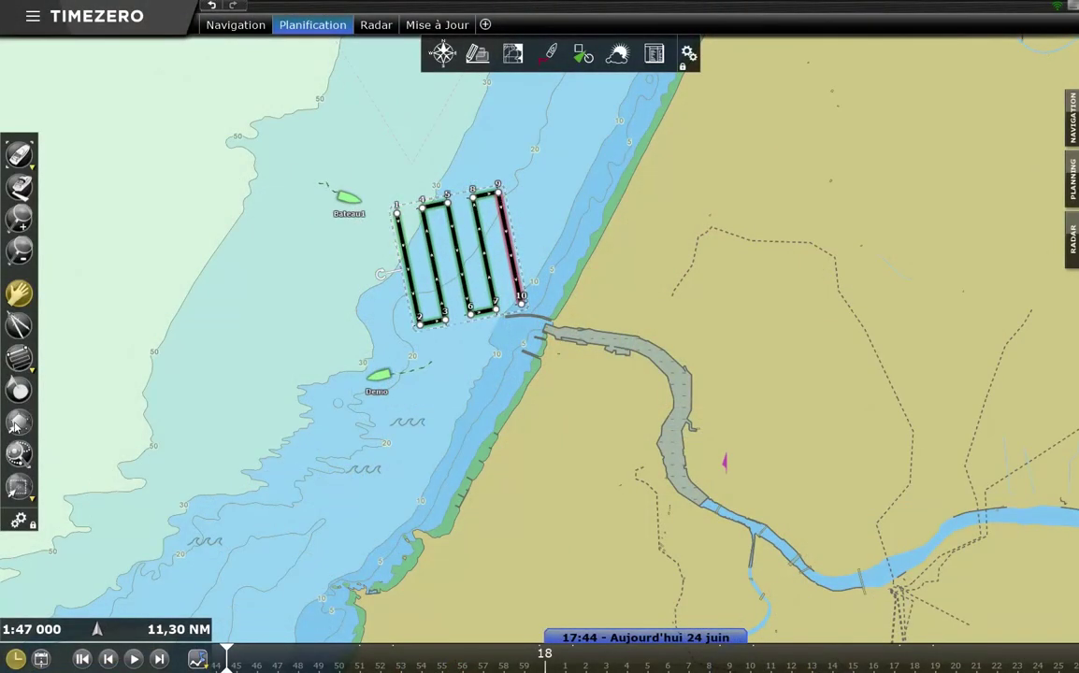
Draw a four-sided zone about 0.64 NM wide just west of the Demo vessel.
drag(293, 352, 360, 354)
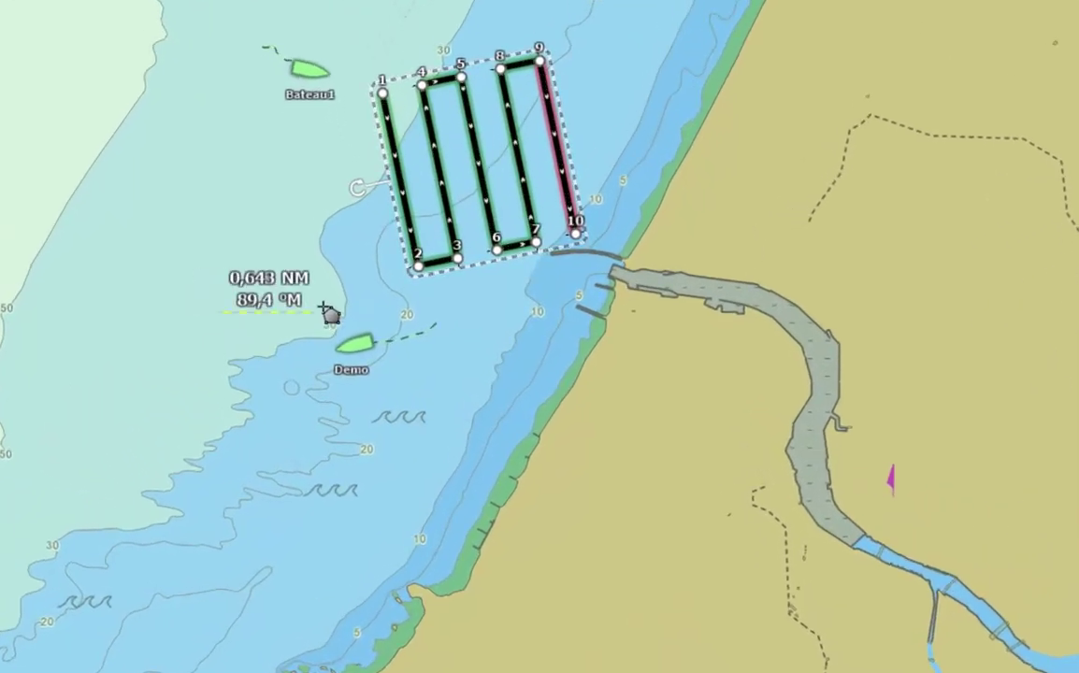
click(329, 307)
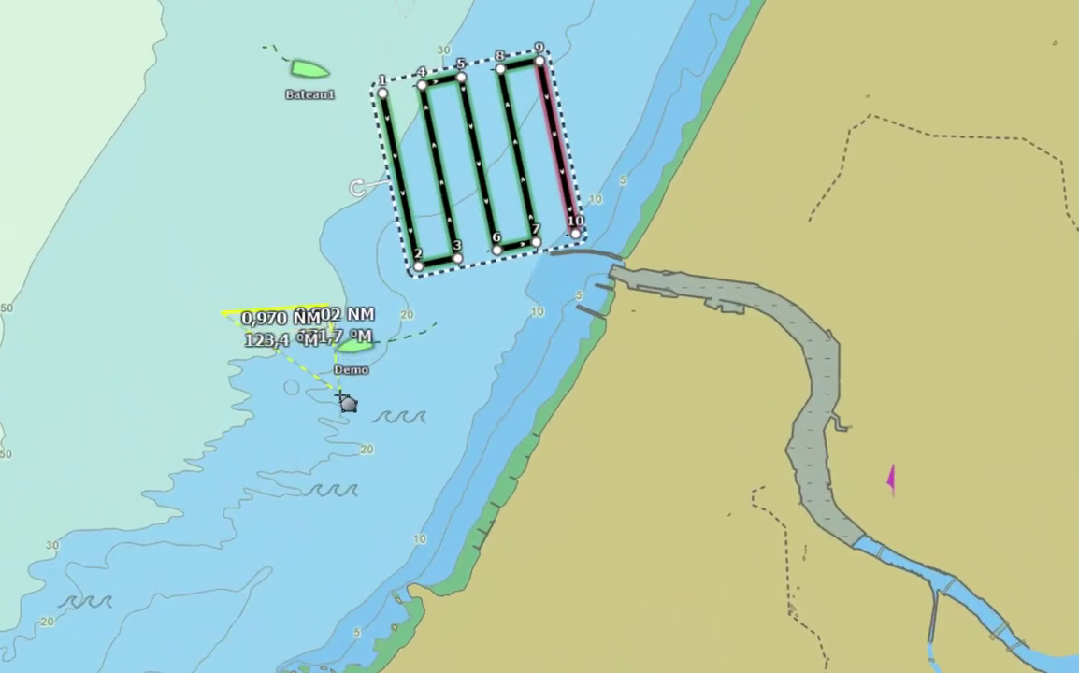
click(328, 398)
double_click(229, 400)
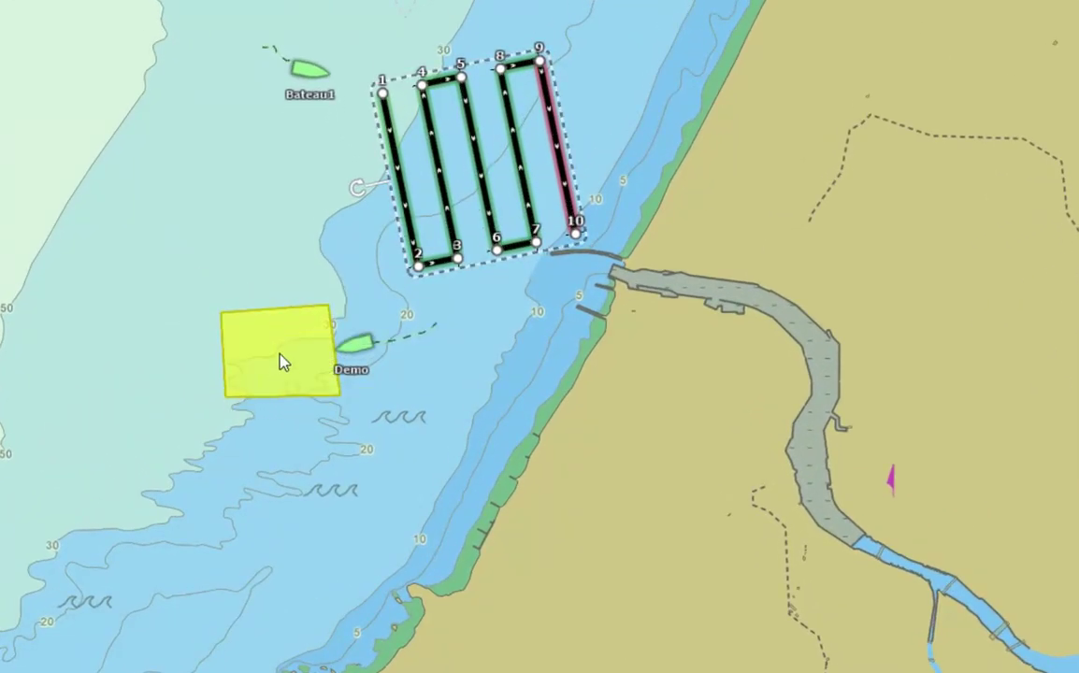
Enable both the target alarm (Alarme de cible) and the boat alarm (Alarme de bateau) on the yellow zone.
right_click(283, 362)
click(371, 530)
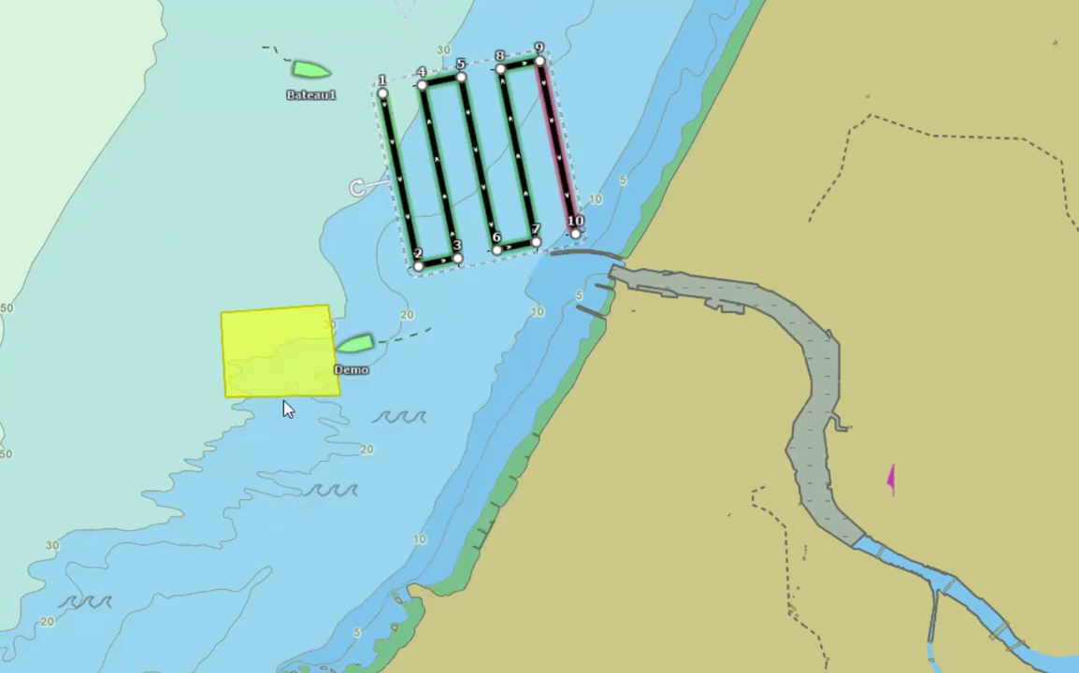
right_click(276, 363)
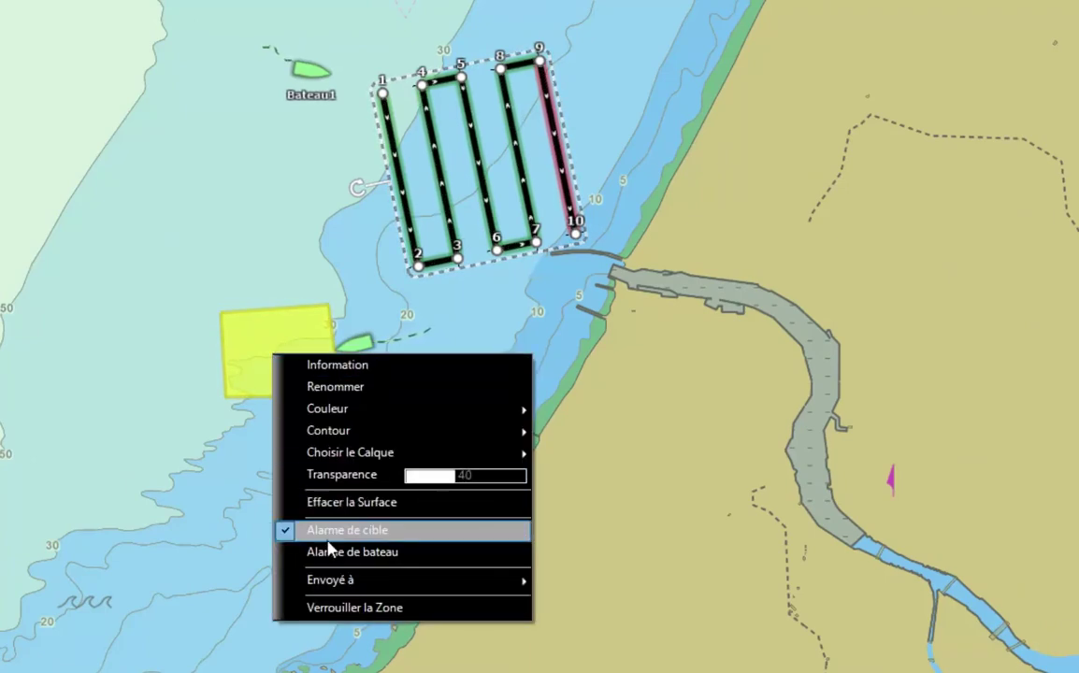
click(434, 553)
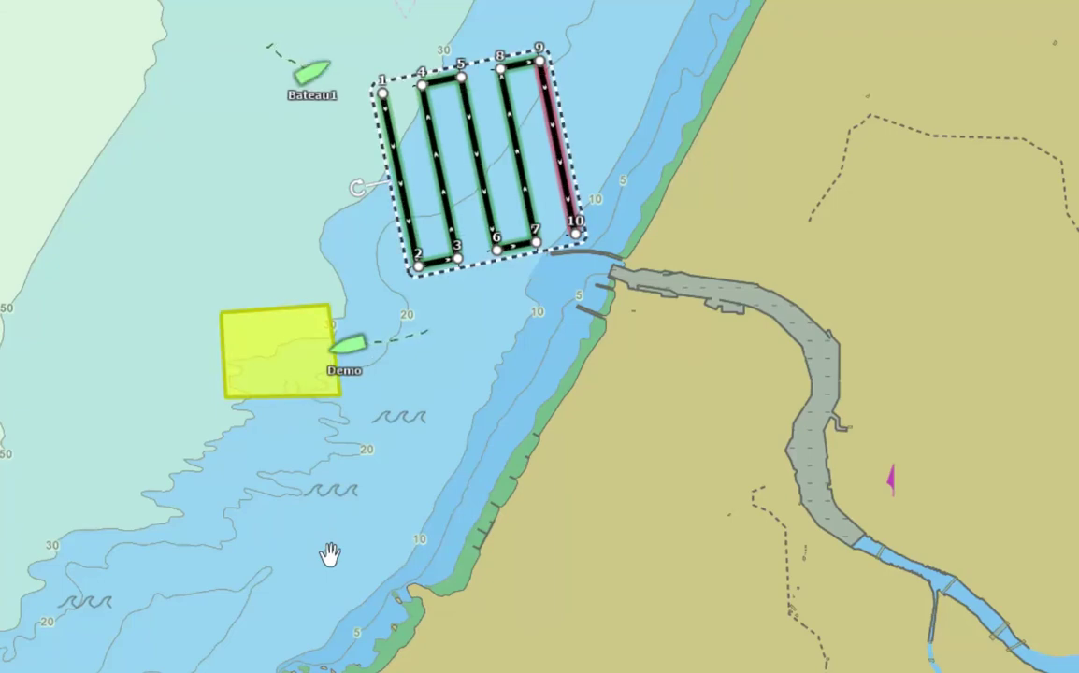
Send the yellow alarm zone to the whole FleetDemo group.
right_click(260, 344)
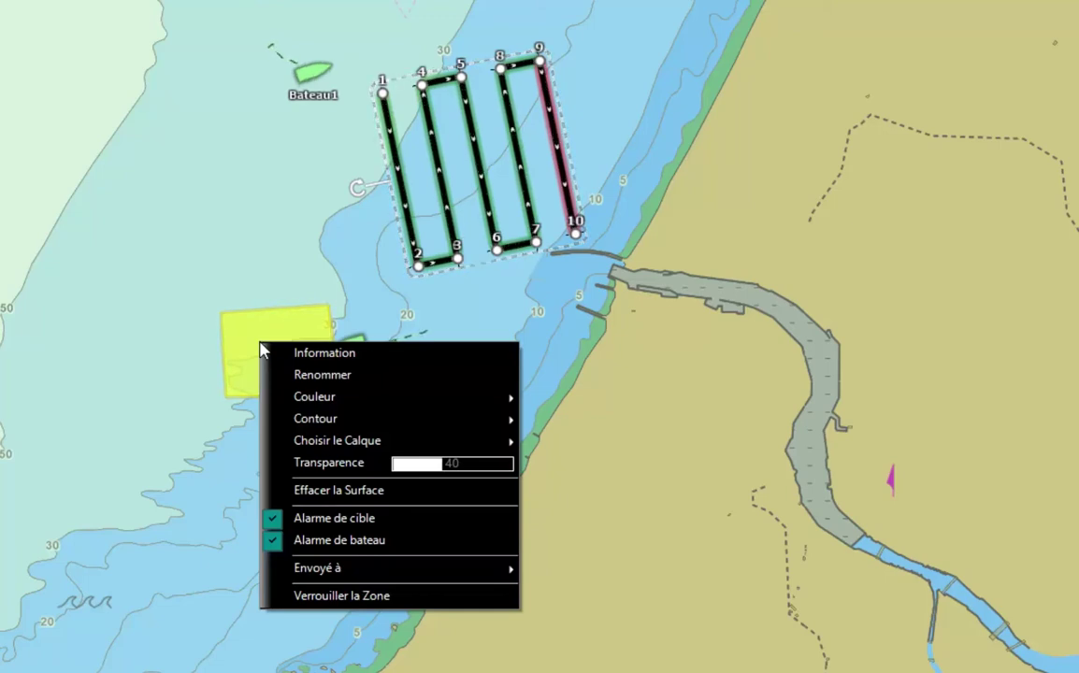
mouse_move(330, 571)
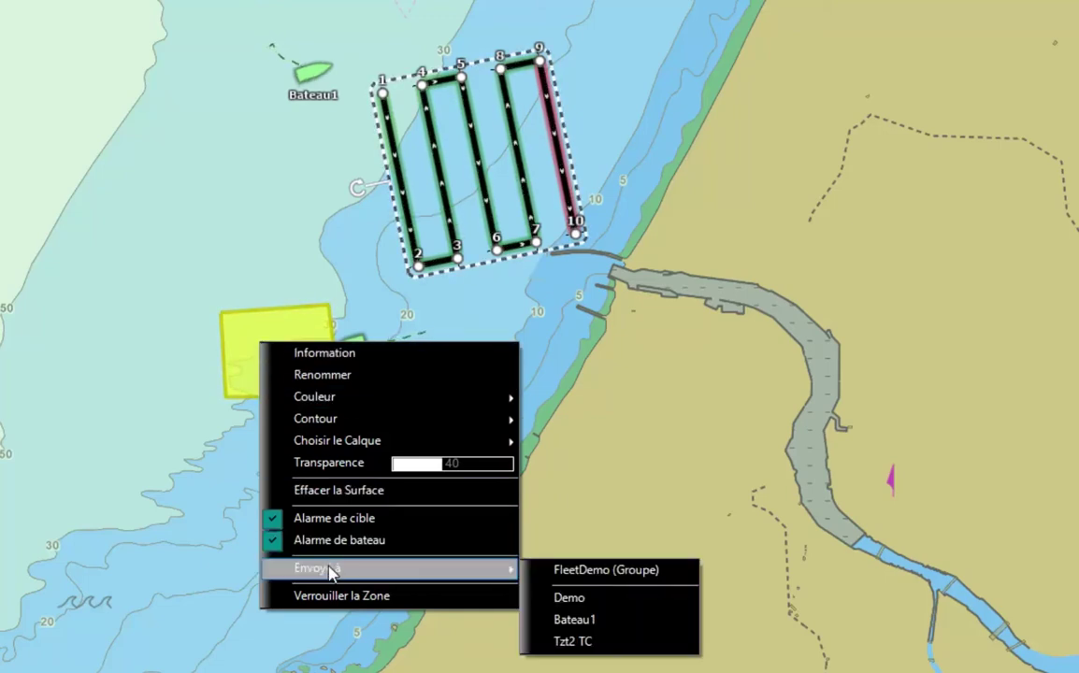
click(615, 582)
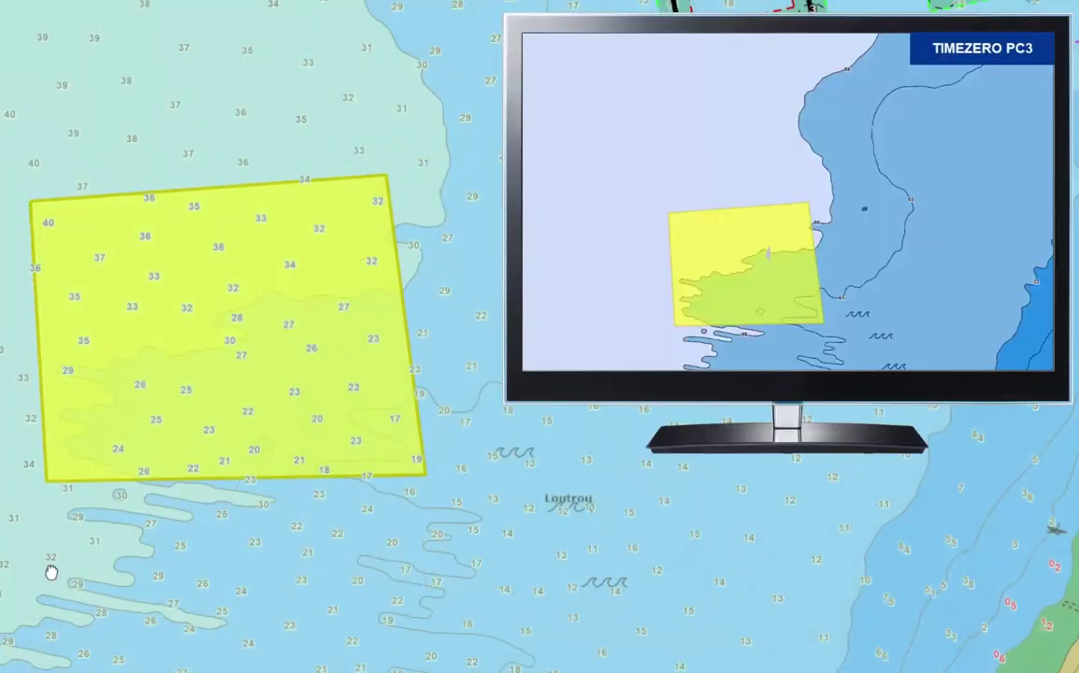
Change the zone's colour to blue and send the updated zone to the fleet again.
right_click(234, 343)
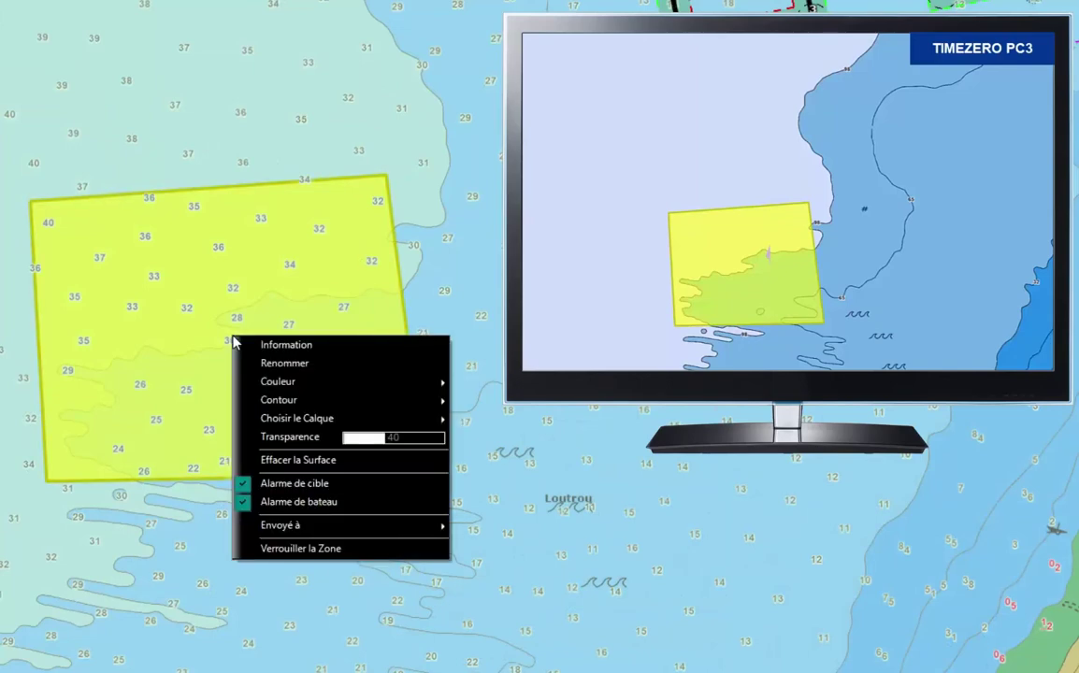
mouse_move(436, 384)
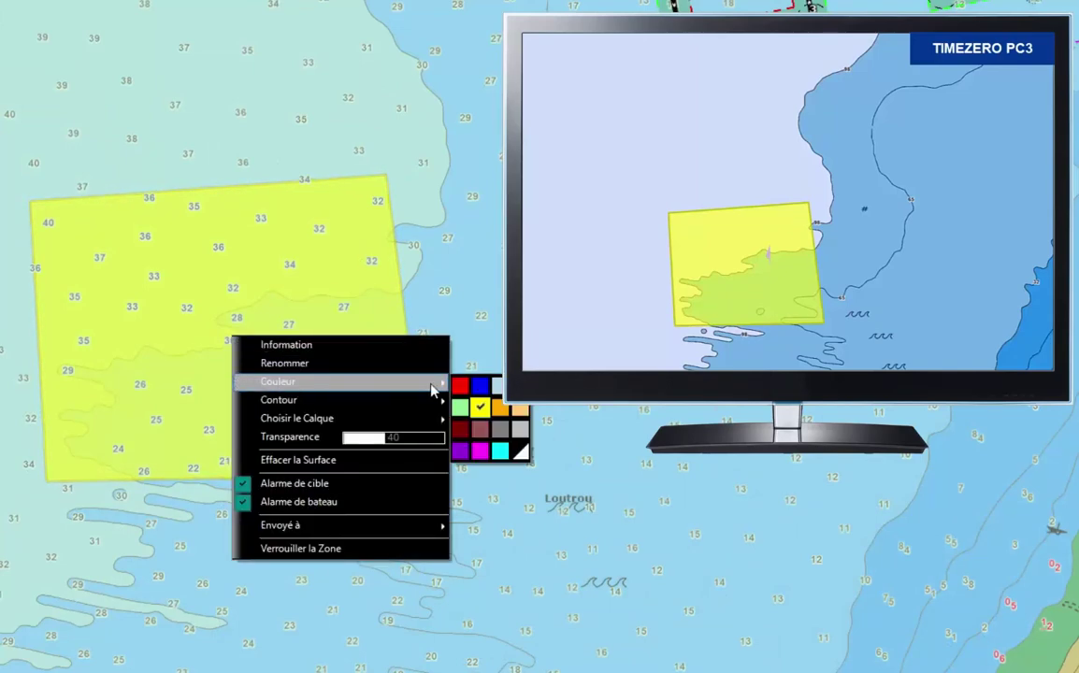
click(480, 386)
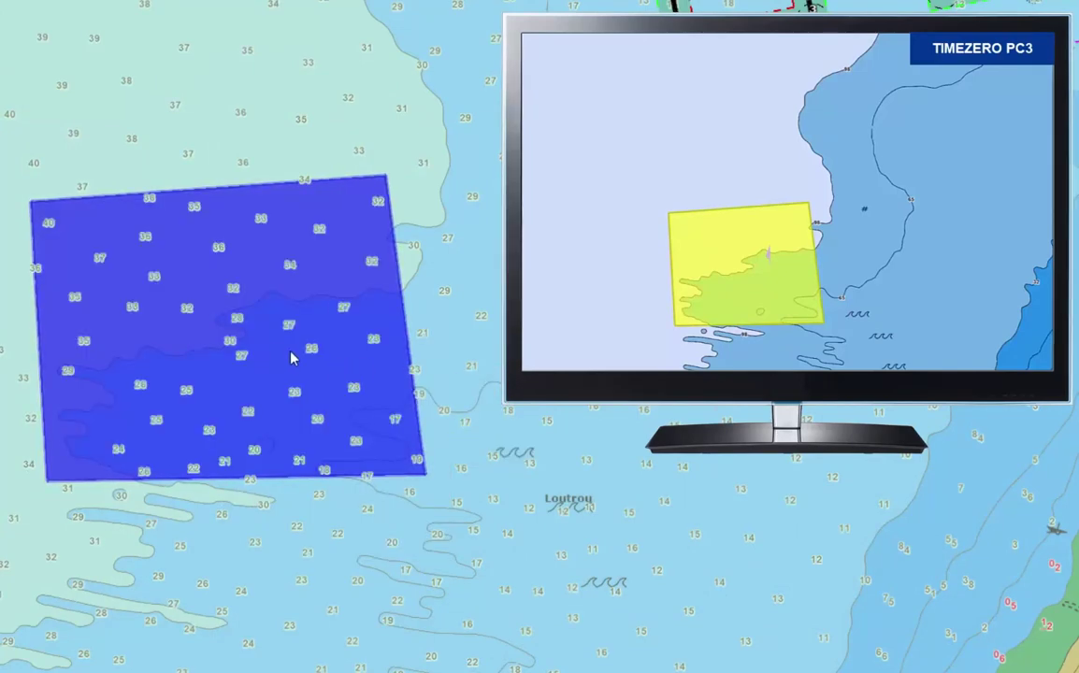
right_click(278, 352)
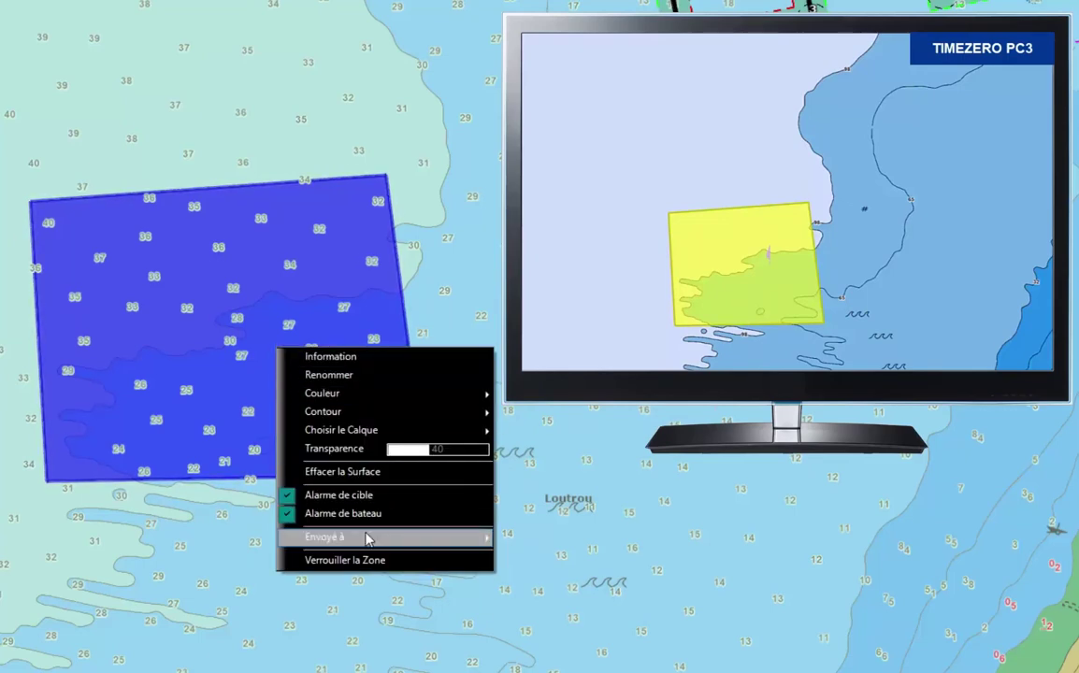
mouse_move(458, 538)
click(528, 541)
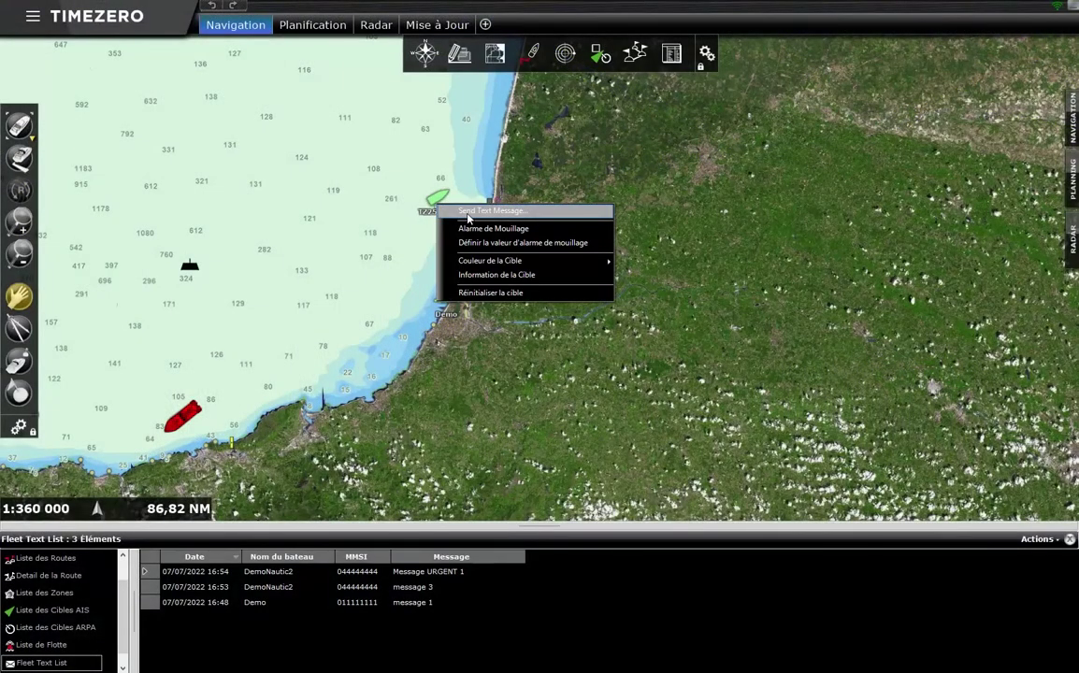
Send a Normale text message reading "Mon message 1" to the TZ25Demo vessel.
click(469, 213)
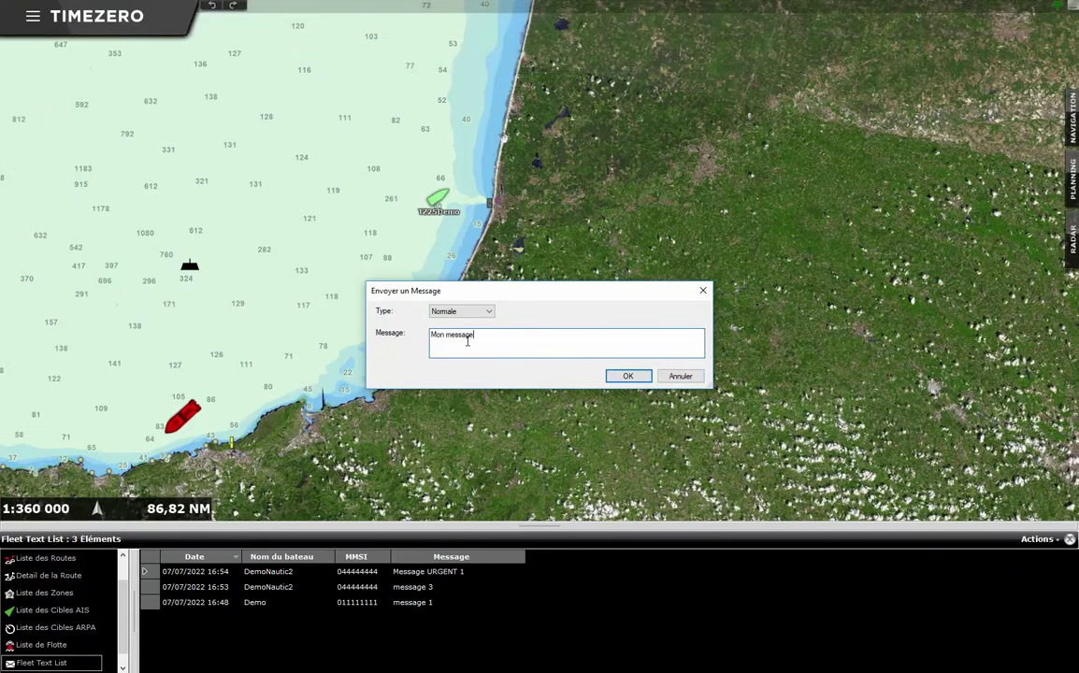
click(628, 376)
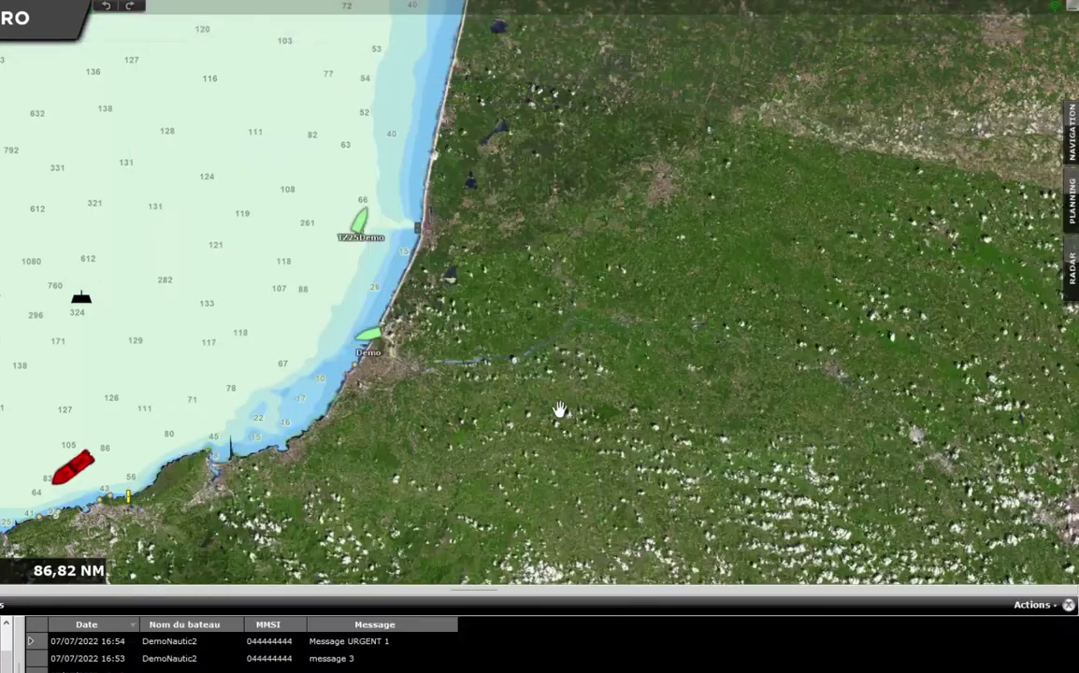
Send the TZ25Demo vessel an Important text message reading "Mon message IMPORTANT !!!" and close the received message on the other station.
right_click(361, 229)
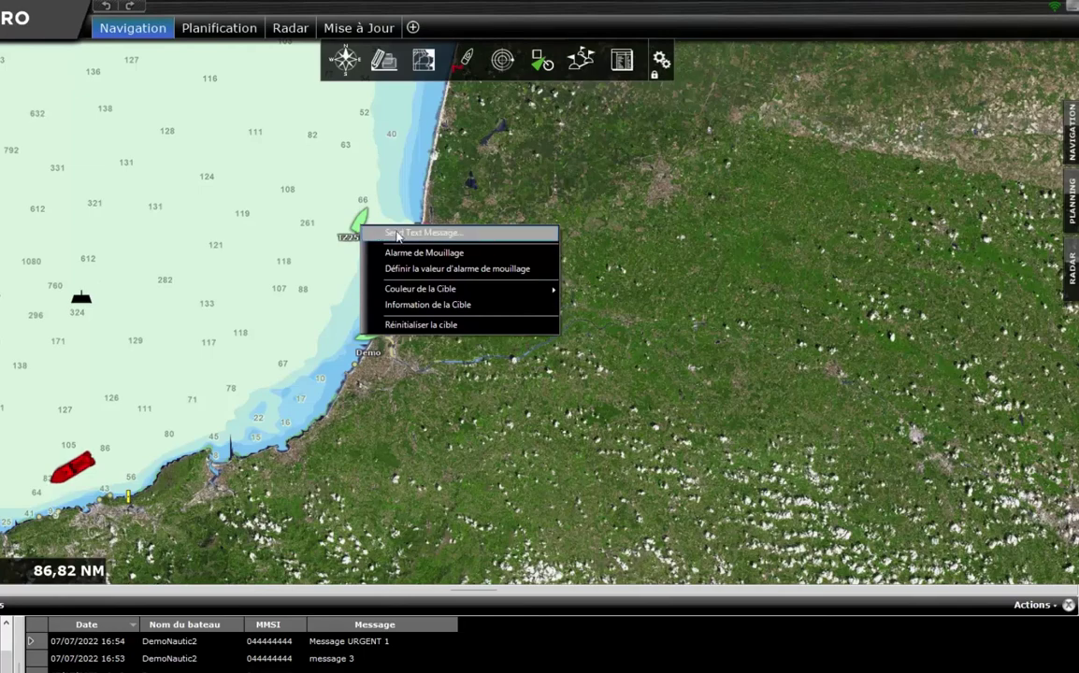
click(398, 235)
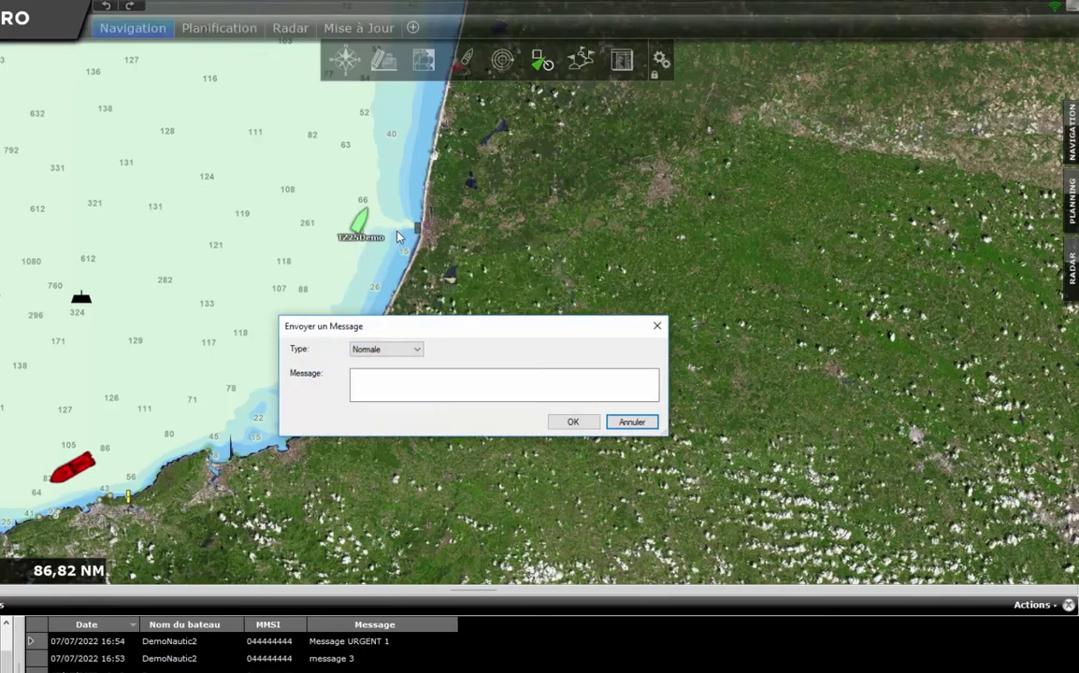
click(390, 350)
click(390, 372)
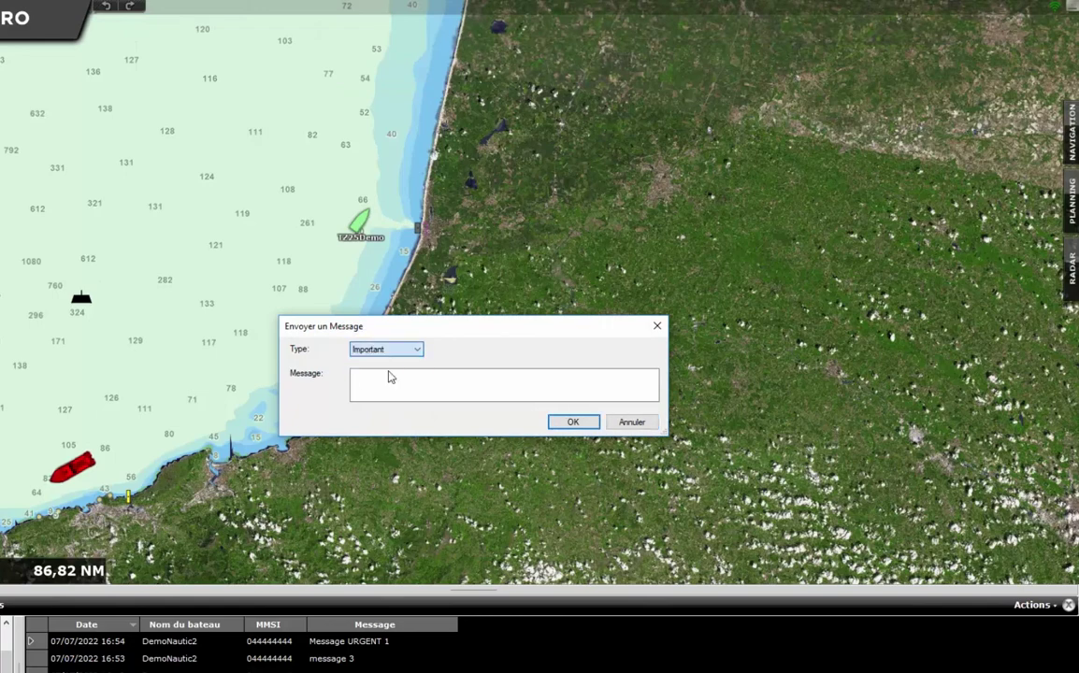
click(389, 381)
text(Mon message IMPORTANT !!!)
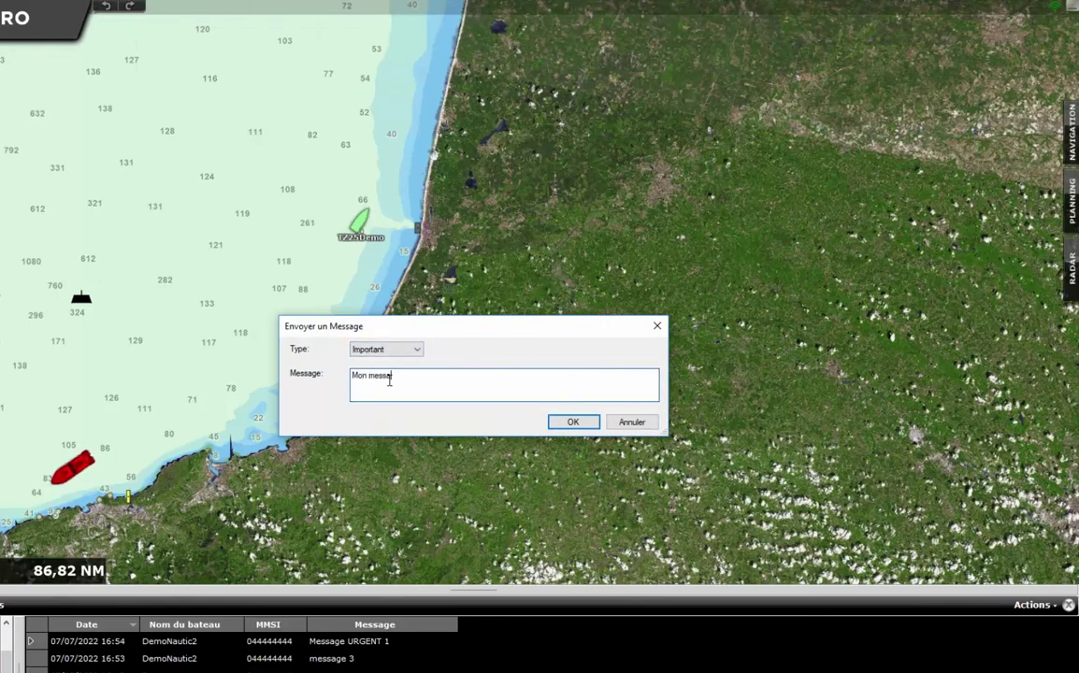
click(574, 422)
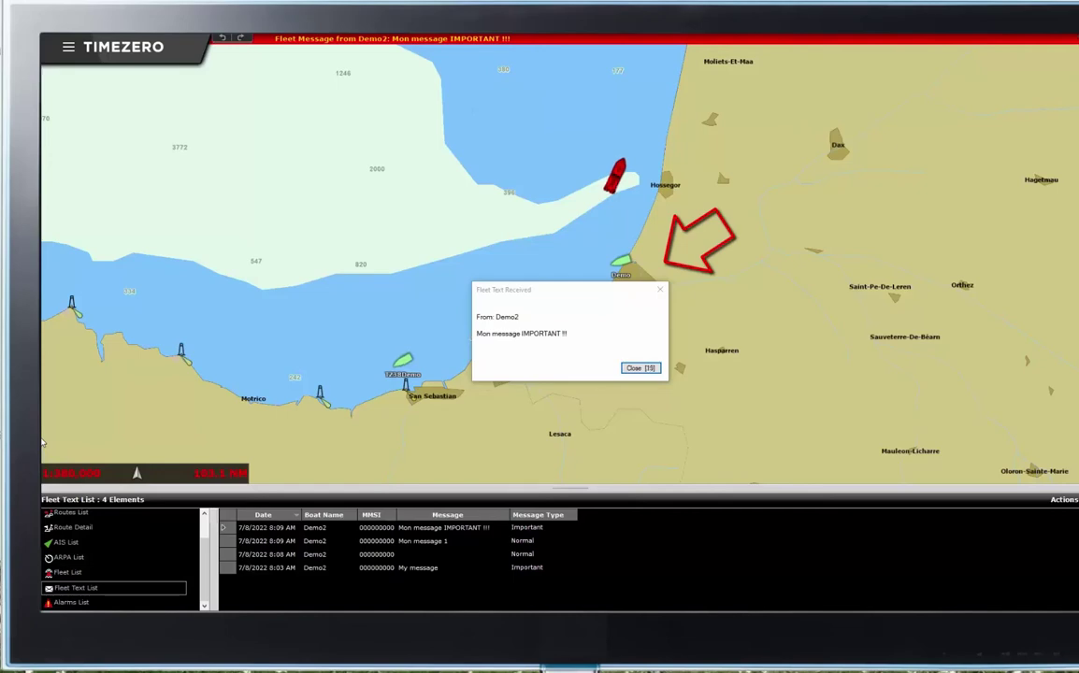
click(637, 368)
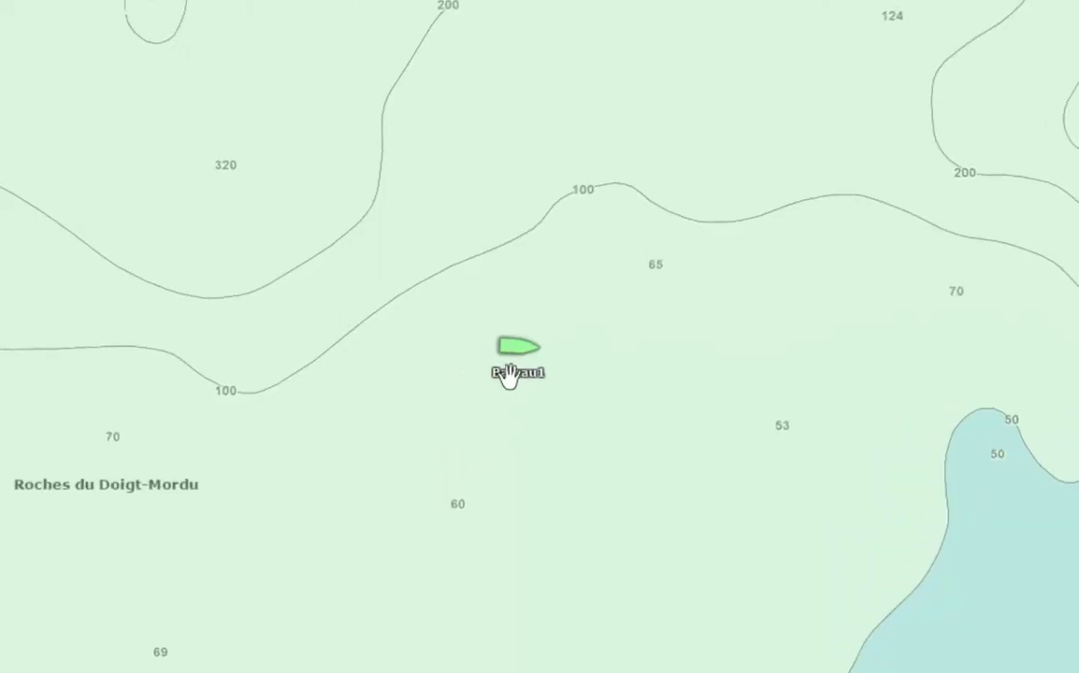
Activate the anchor alarm (Alarme de Mouillage) for the Bateau1 fleet target.
right_click(520, 353)
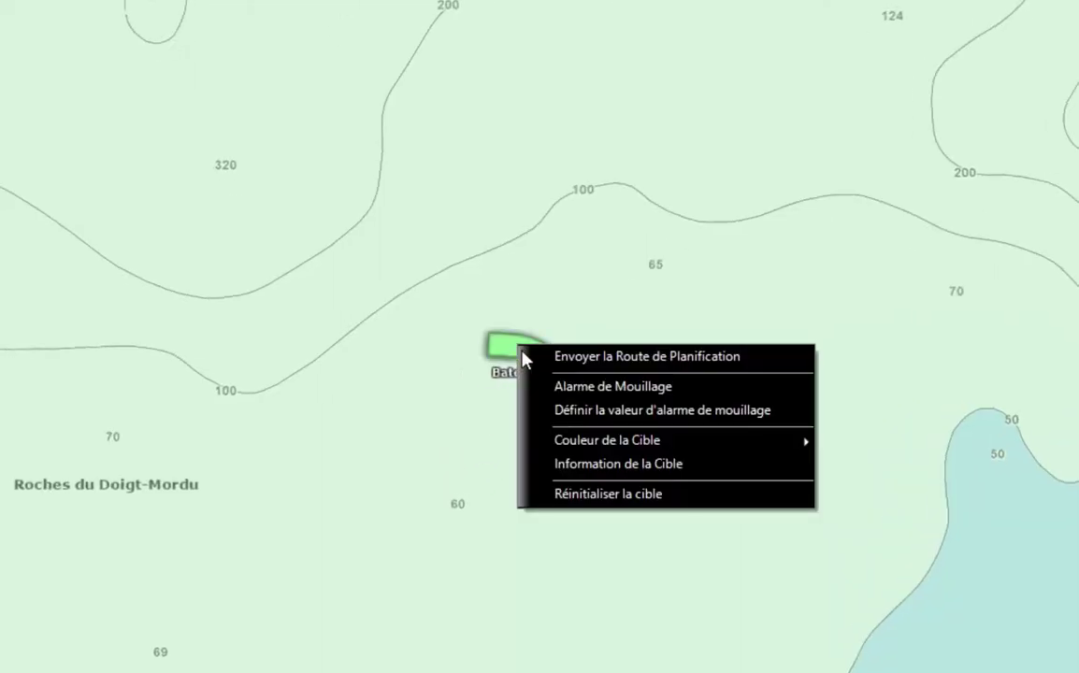
click(559, 386)
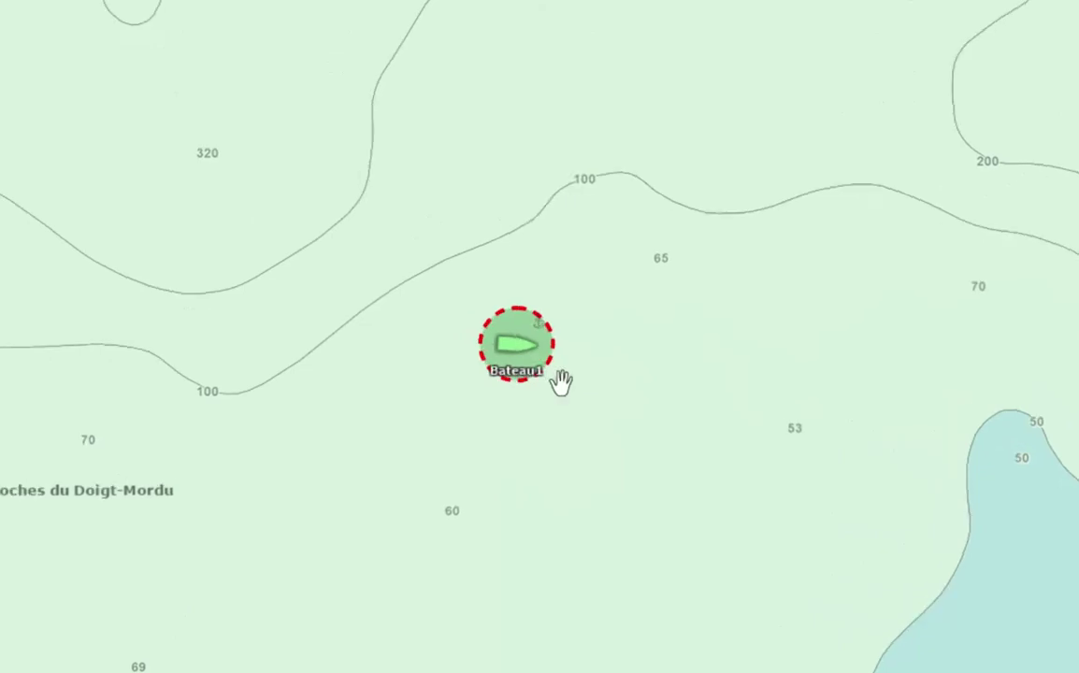
scroll(561, 381, up, 4)
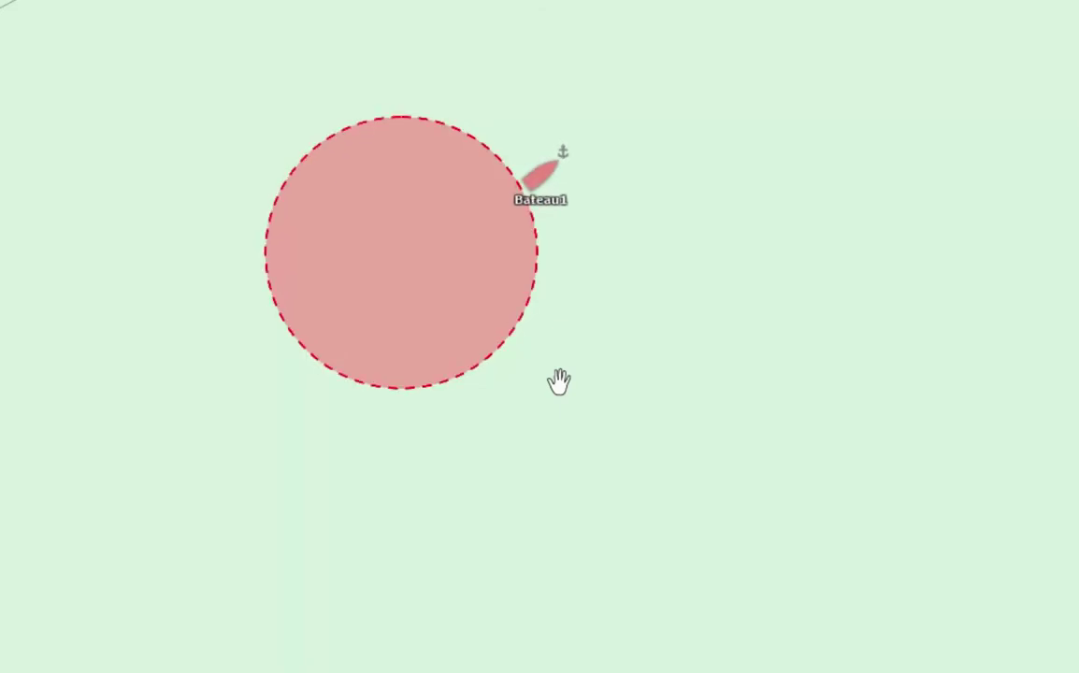
right_click(548, 177)
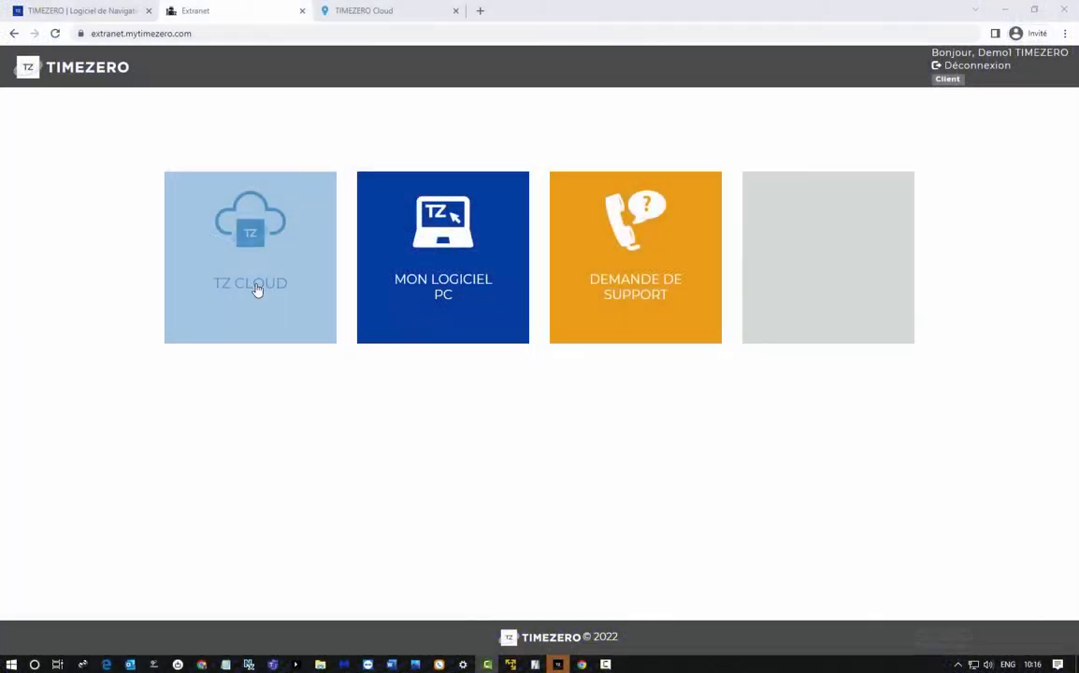
Switch to the TIMEZERO extranet in the browser, open TZ Cloud and view the fleet vessels off Biarritz and Saint-Sébastien.
click(257, 290)
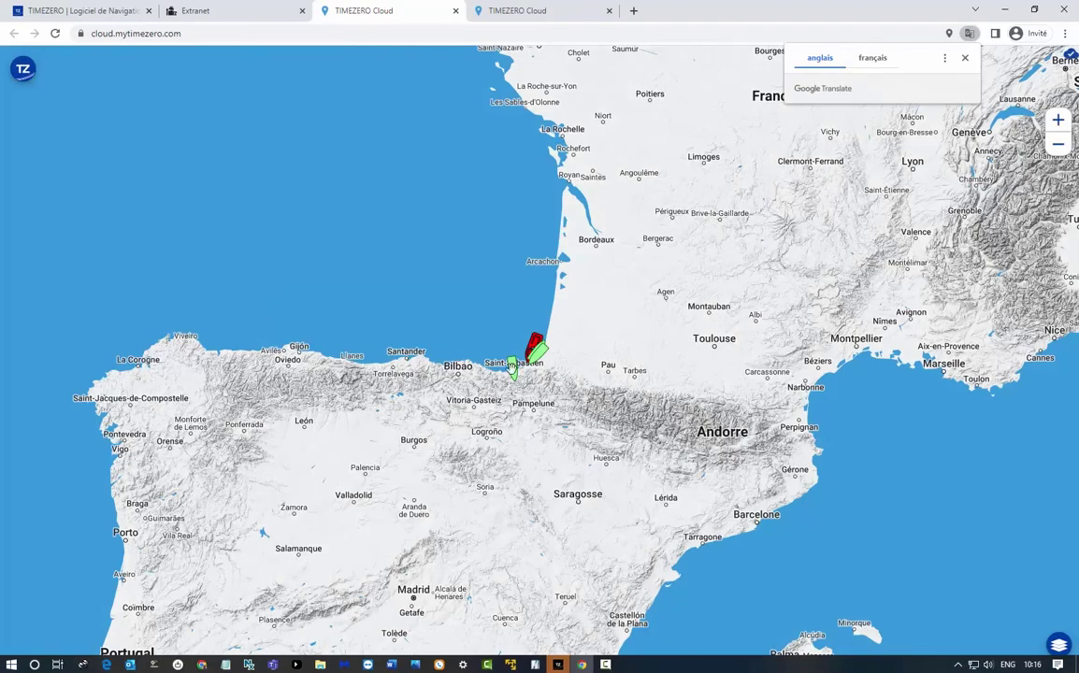
scroll(551, 377, up, 5)
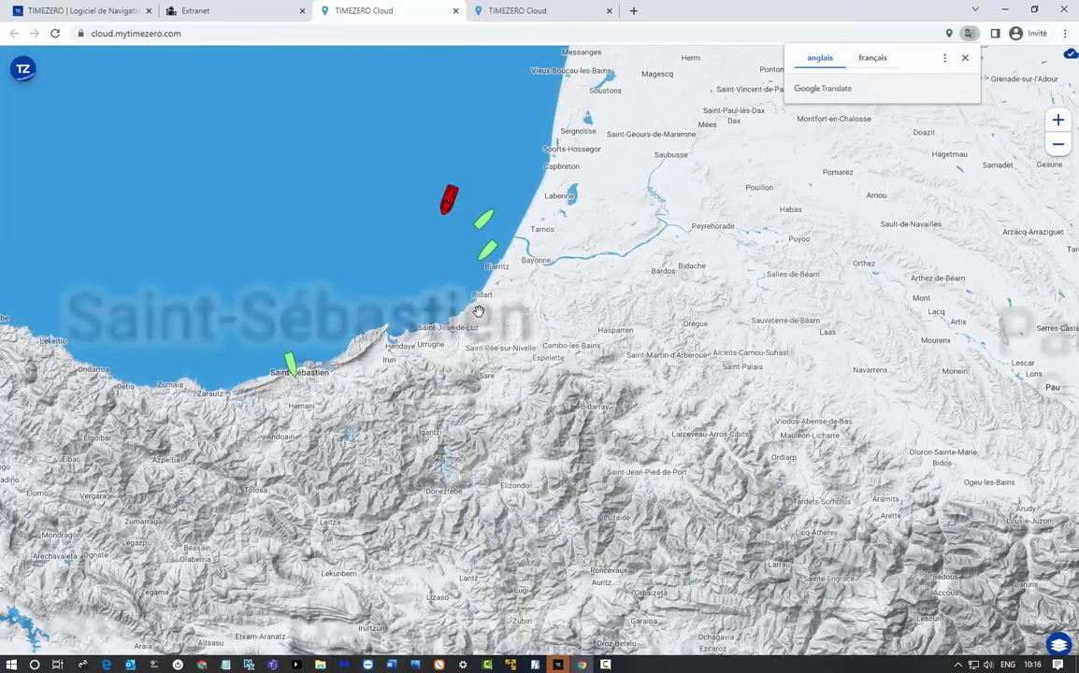
Open the FleetDemo fleet in Ma Flotte, show the Demo1 TIMEZERO member's boat details and centre the map on Tzt2 TC.
drag(480, 310, 565, 426)
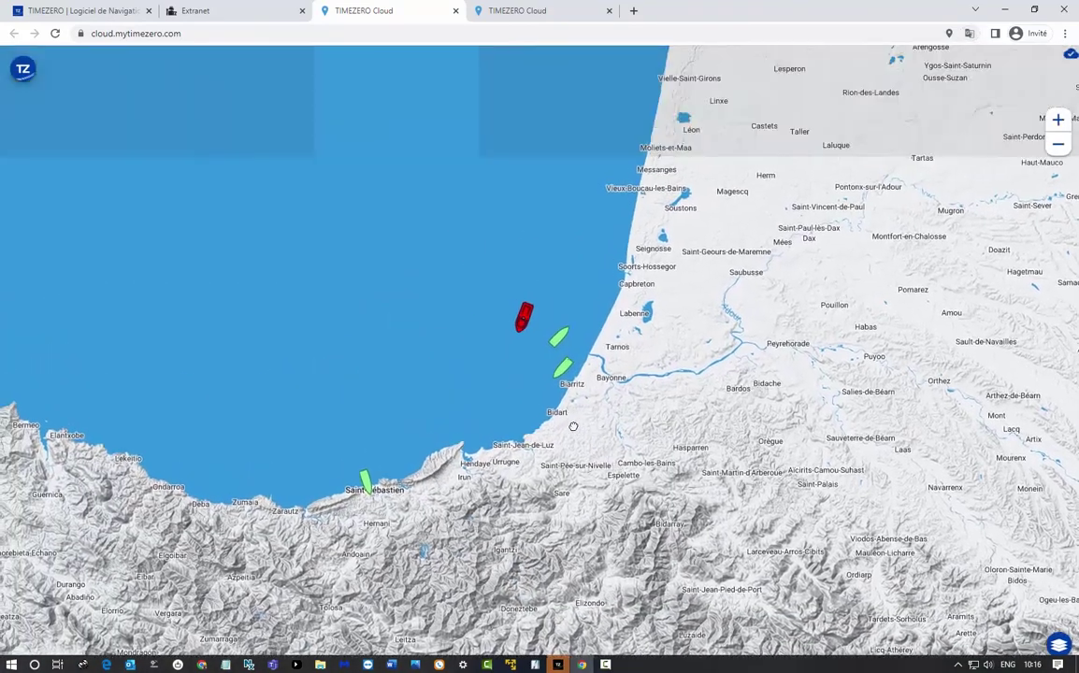
click(22, 71)
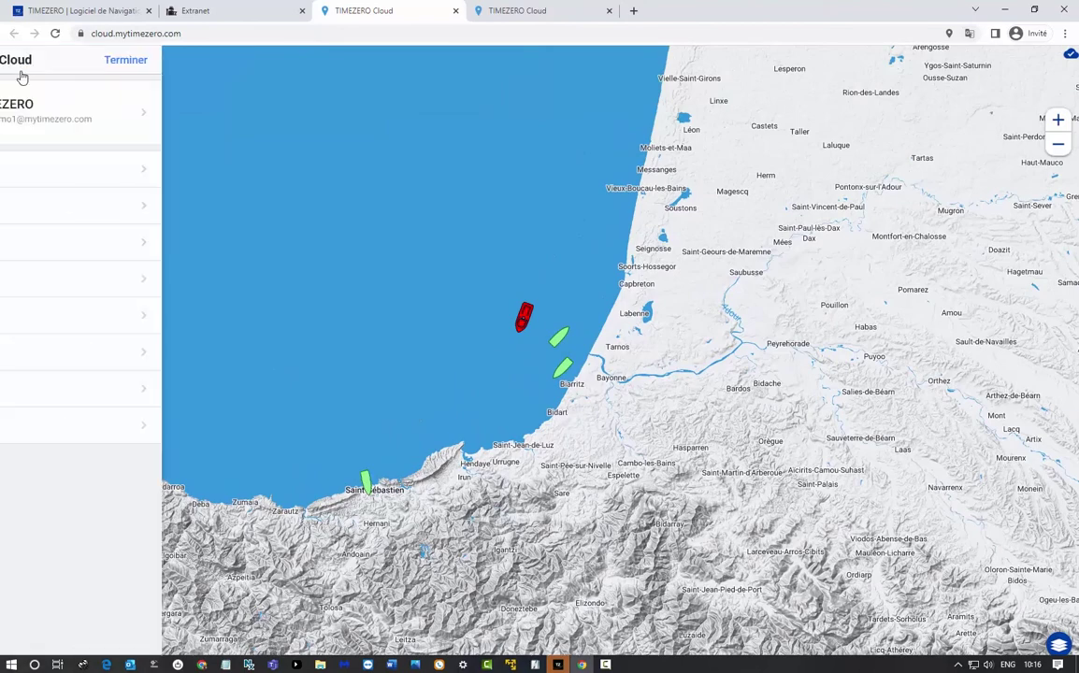
click(79, 278)
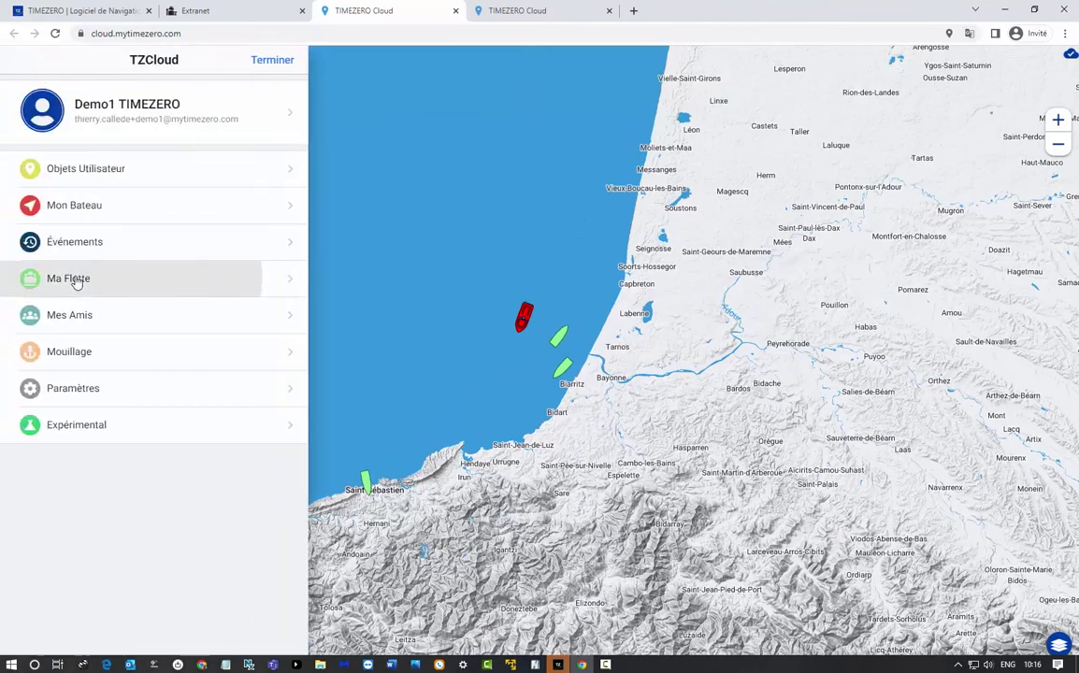
click(175, 120)
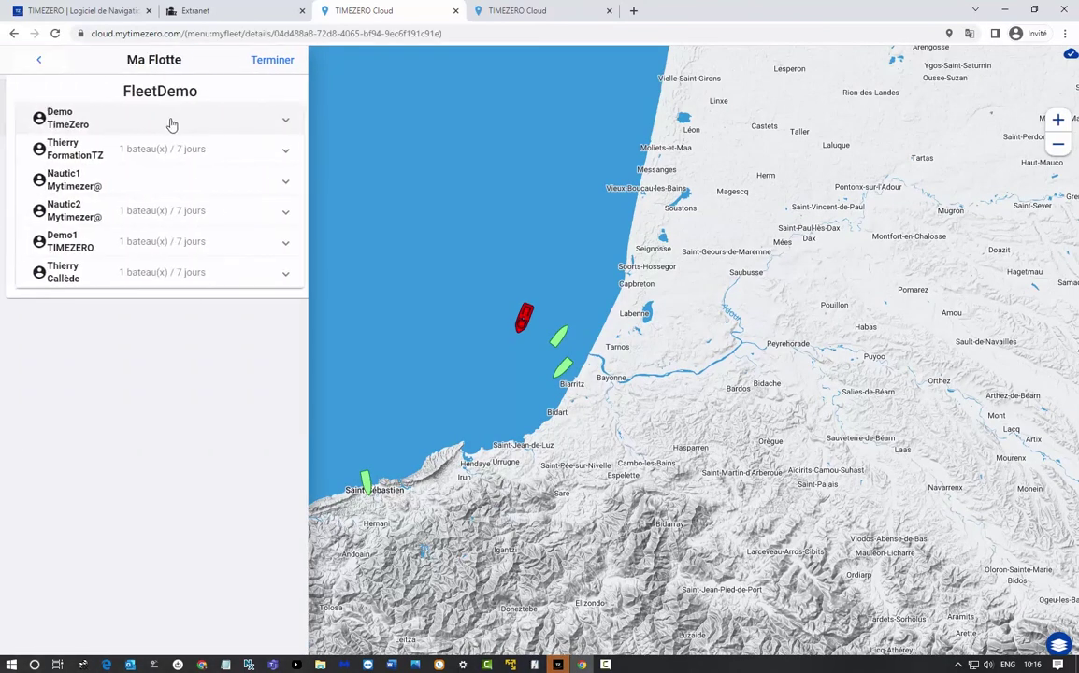
click(67, 242)
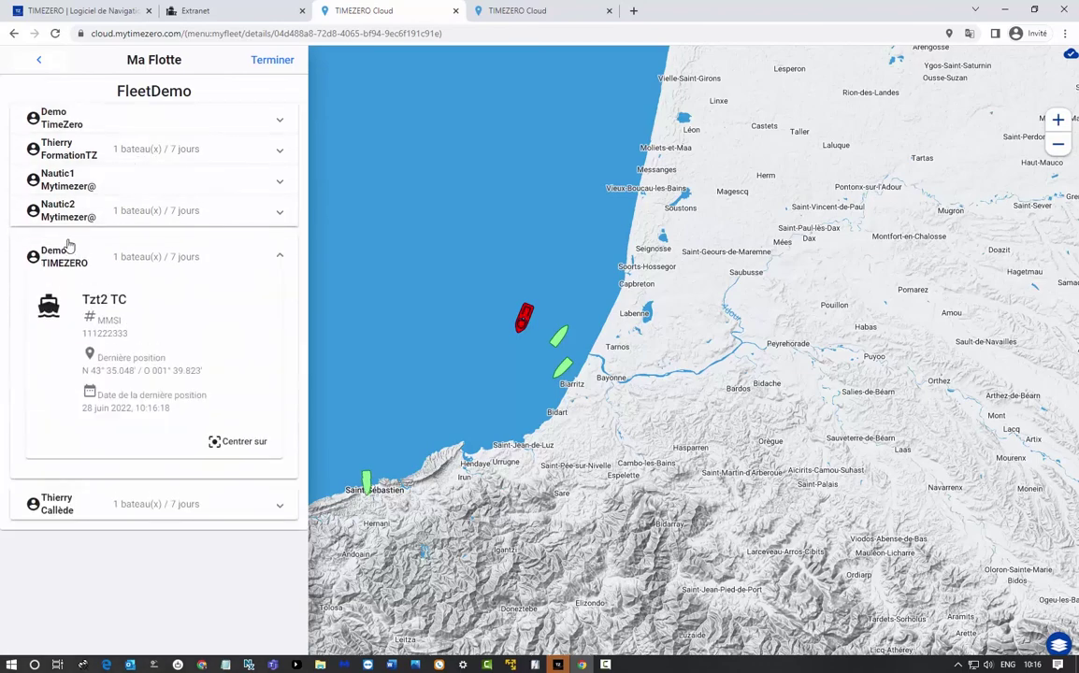
click(238, 445)
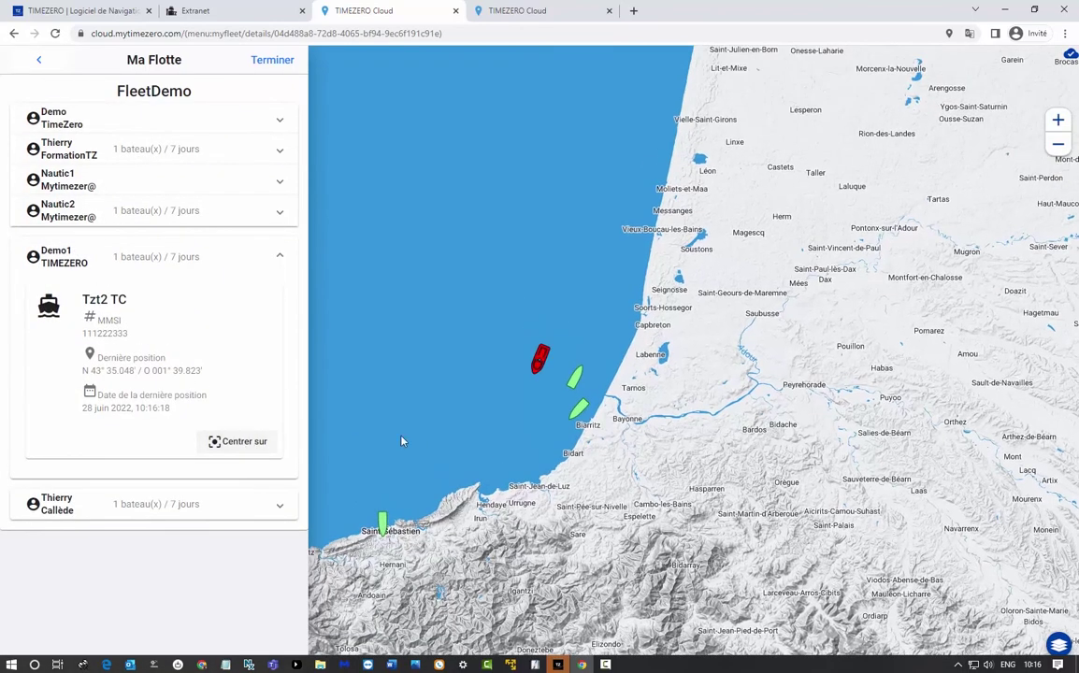
Show the information and track of the red Tzt2 TC vessel, and select the green fleet vessel just off Biarritz.
click(542, 370)
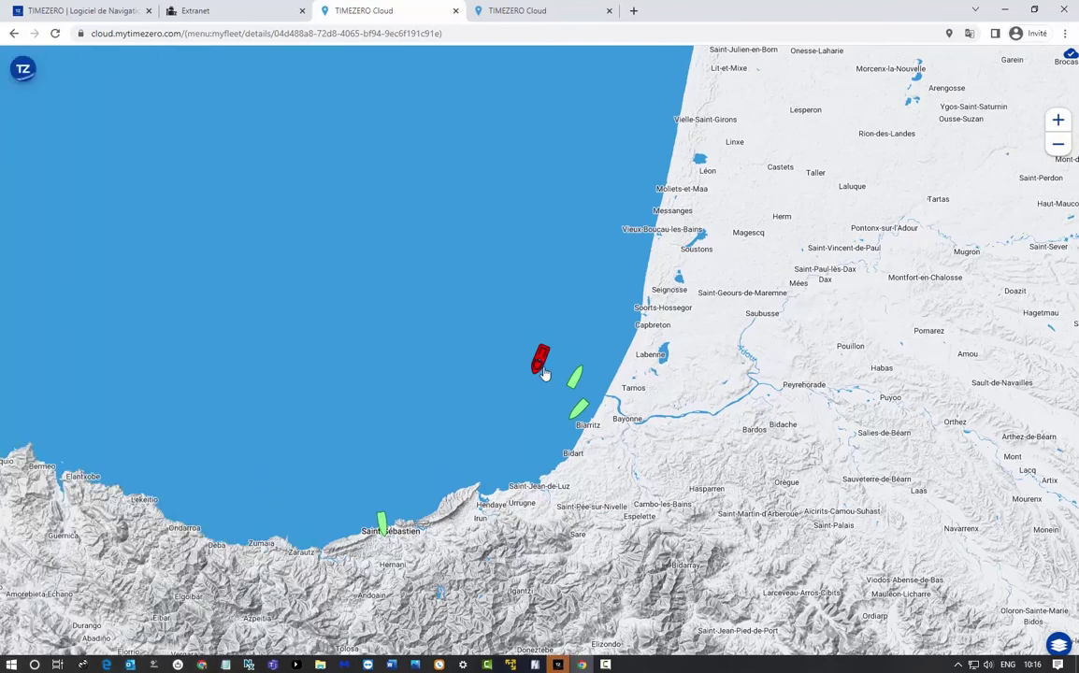
click(540, 365)
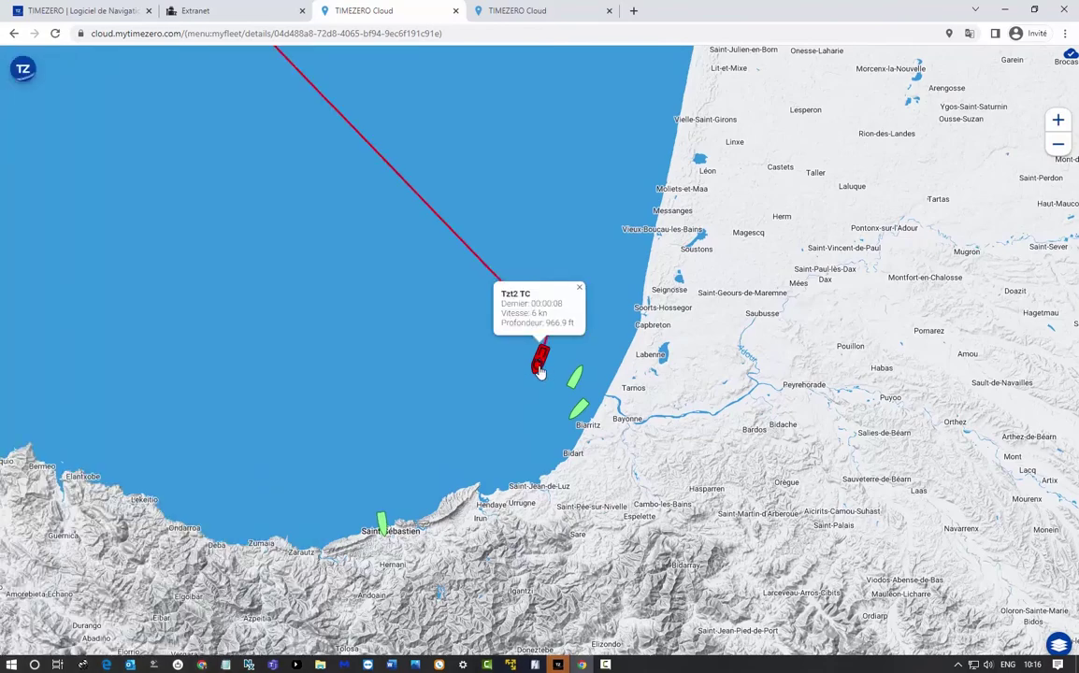
click(582, 411)
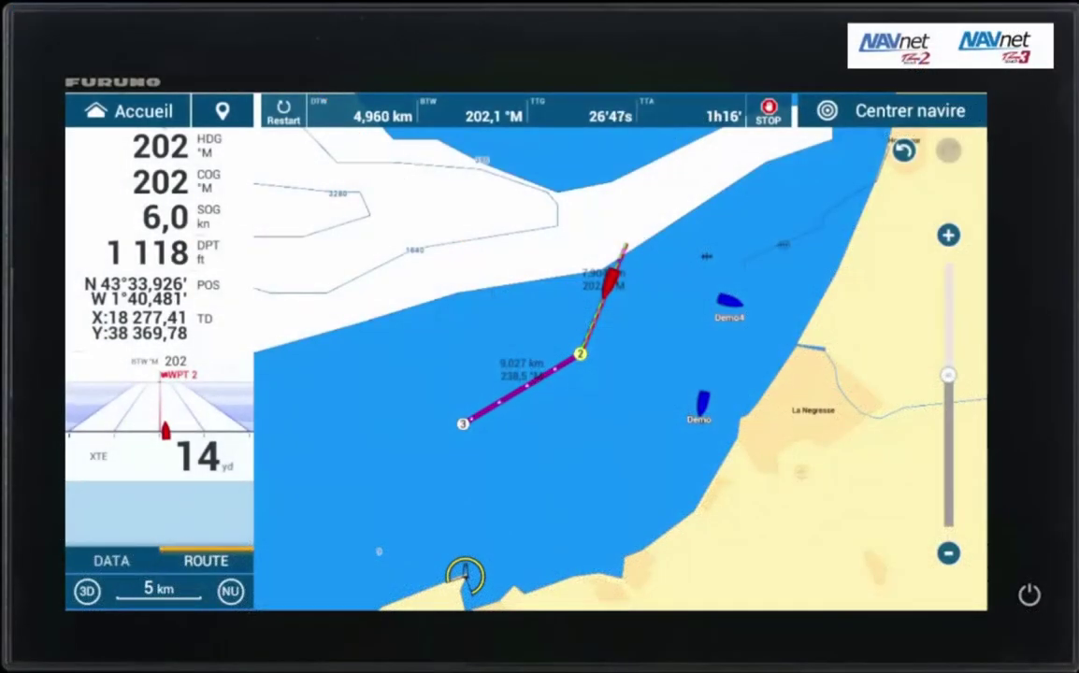
On the Furuno NavNet chart plotter, bring the surrounding fleet targets into view and show the Demo target's information.
scroll(810, 387, down, 3)
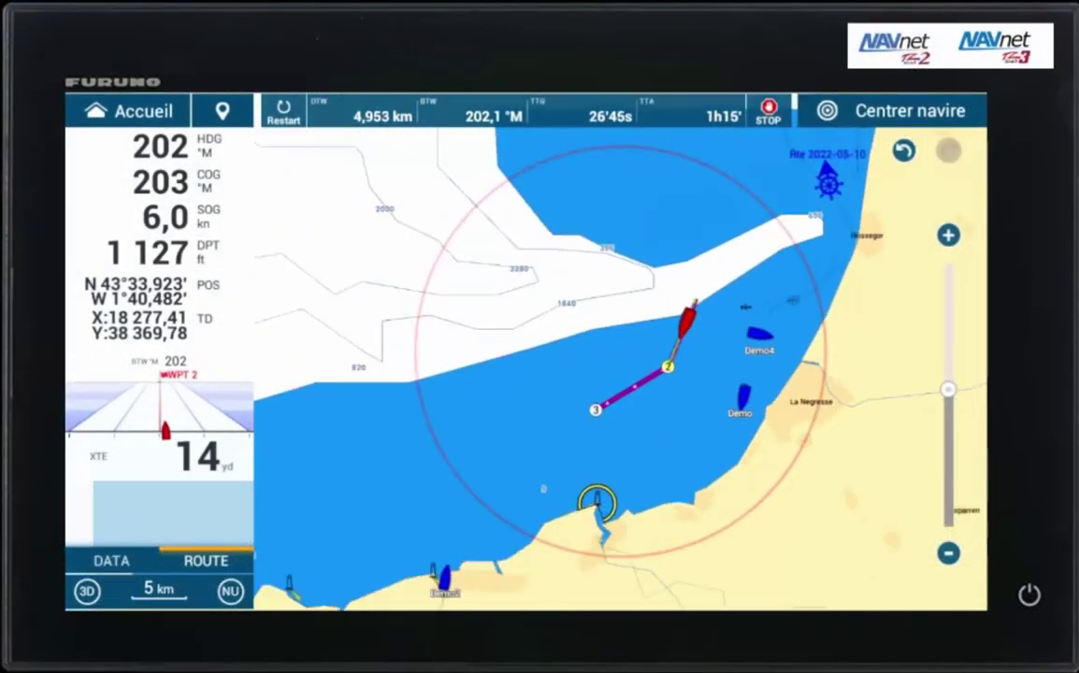
scroll(810, 383, down, 2)
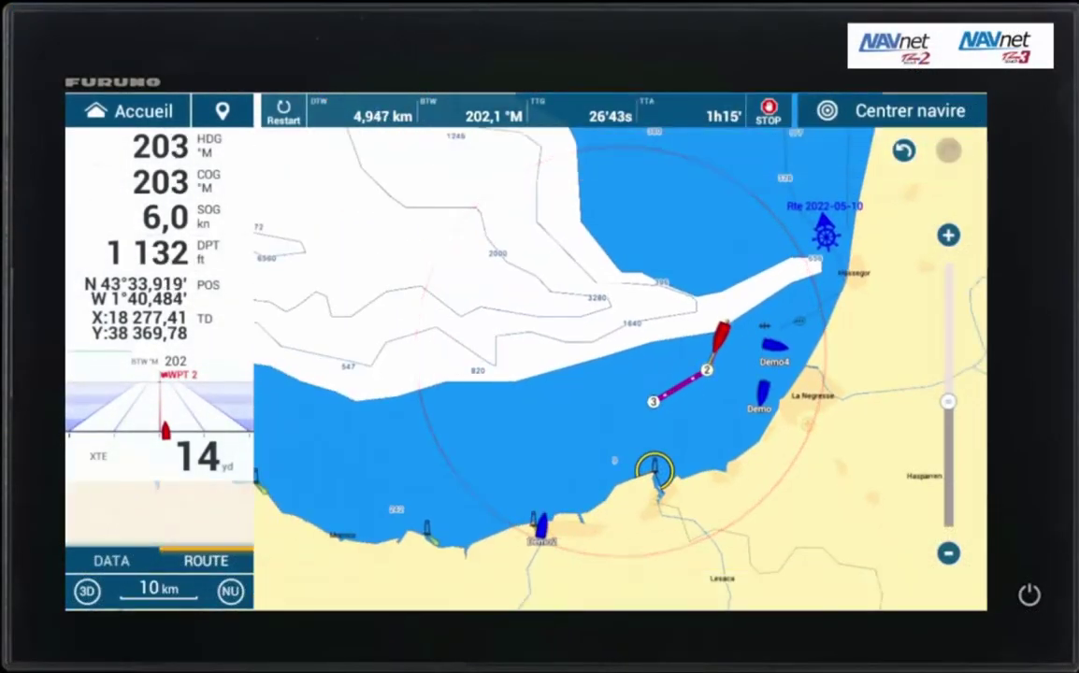
drag(702, 420, 566, 327)
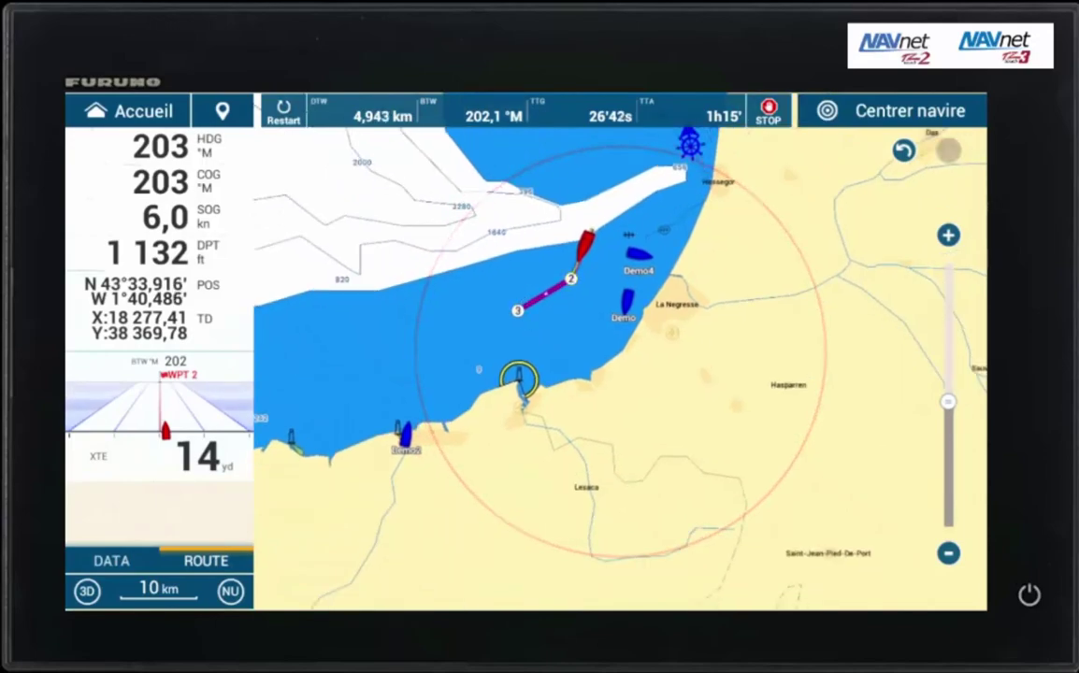
click(625, 300)
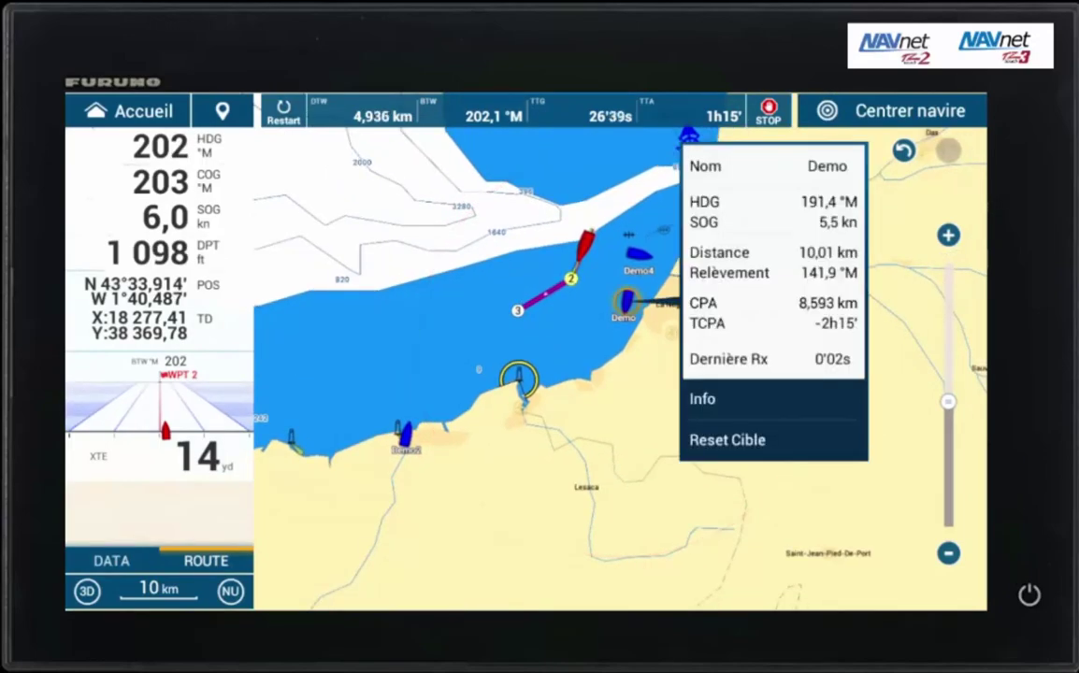